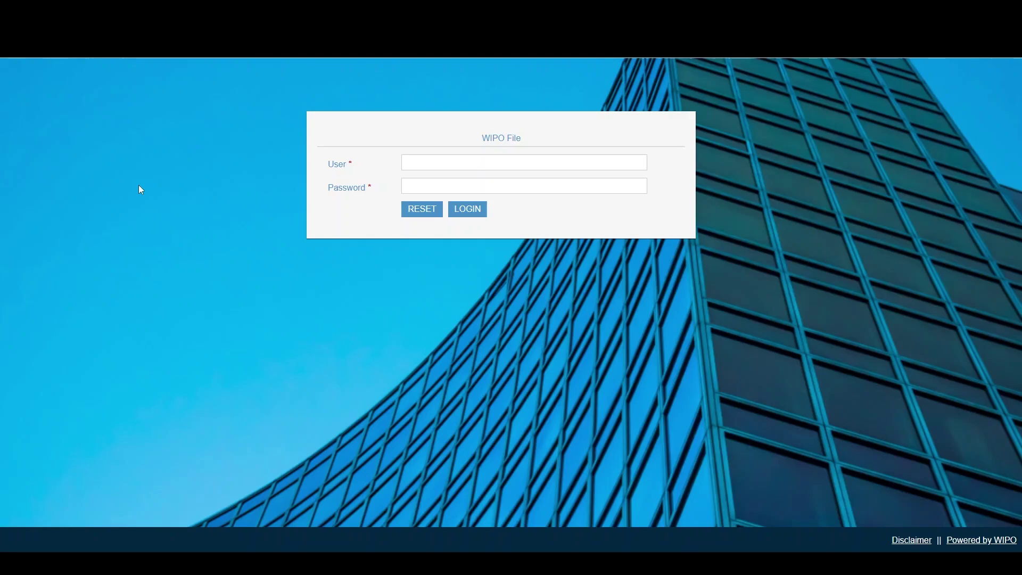
- Sign in to WIPO File with the account user name and password to reach the Workbench
{"action": "left_click", "coordinate": [468, 157]}
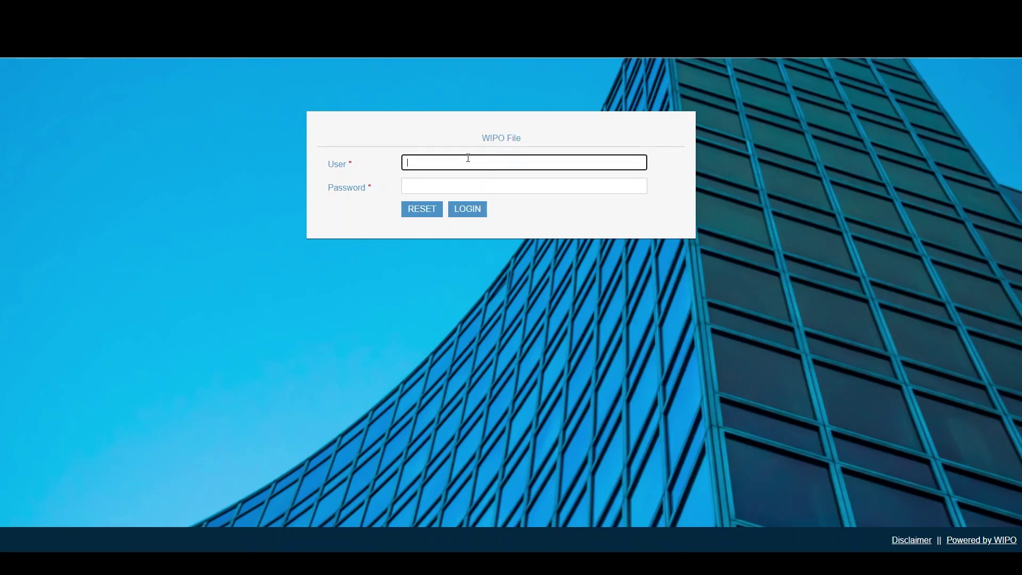
{"action": "type", "text": "test"}
{"action": "key", "text": "Tab"}
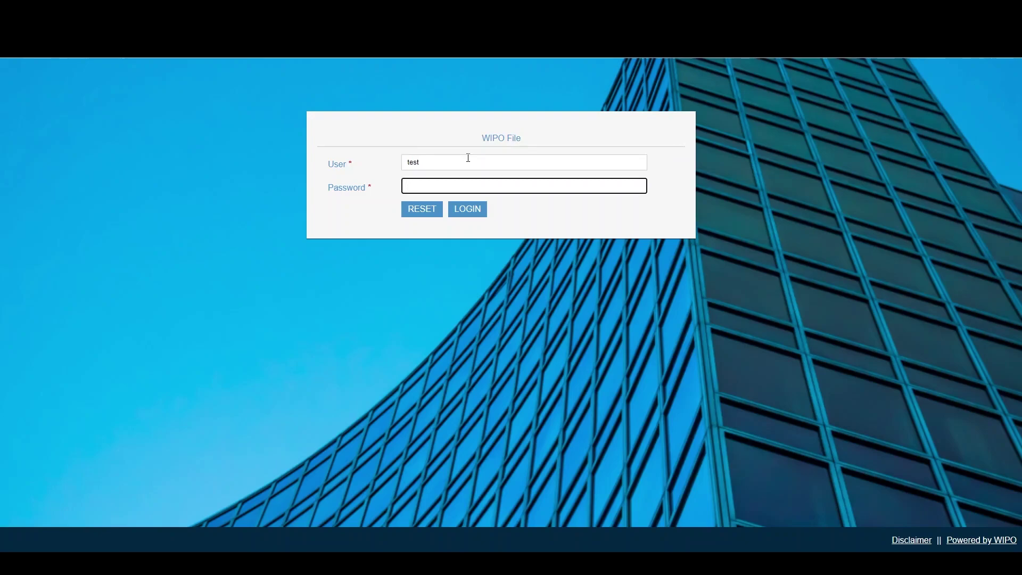
{"action": "type", "text": "test"}
{"action": "key", "text": "ctrl+v"}
{"action": "key", "text": "Return"}
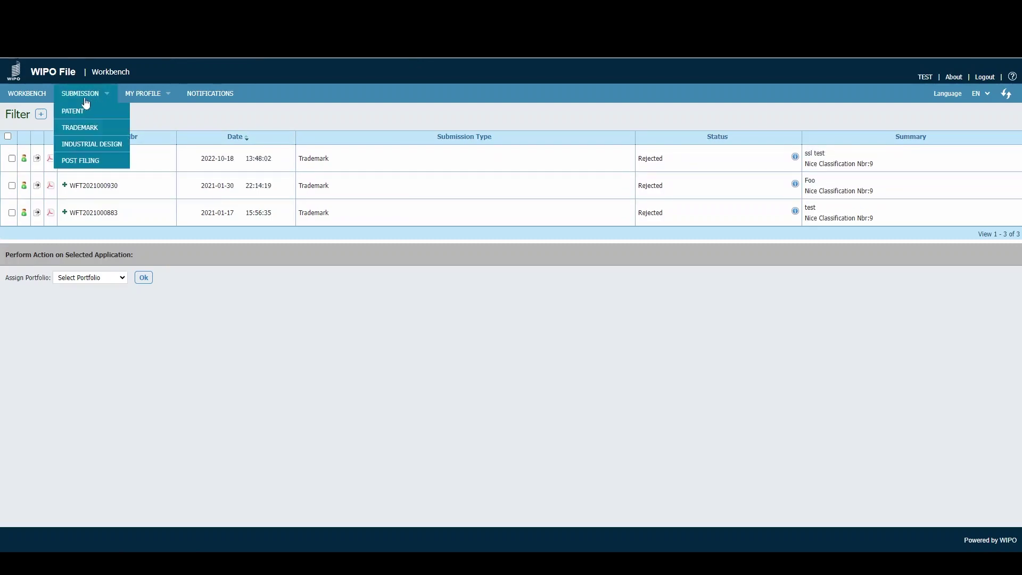
- Start a new Patent submission with Application Type Patent PCT Chap.II
{"action": "mouse_move", "coordinate": [73, 94]}
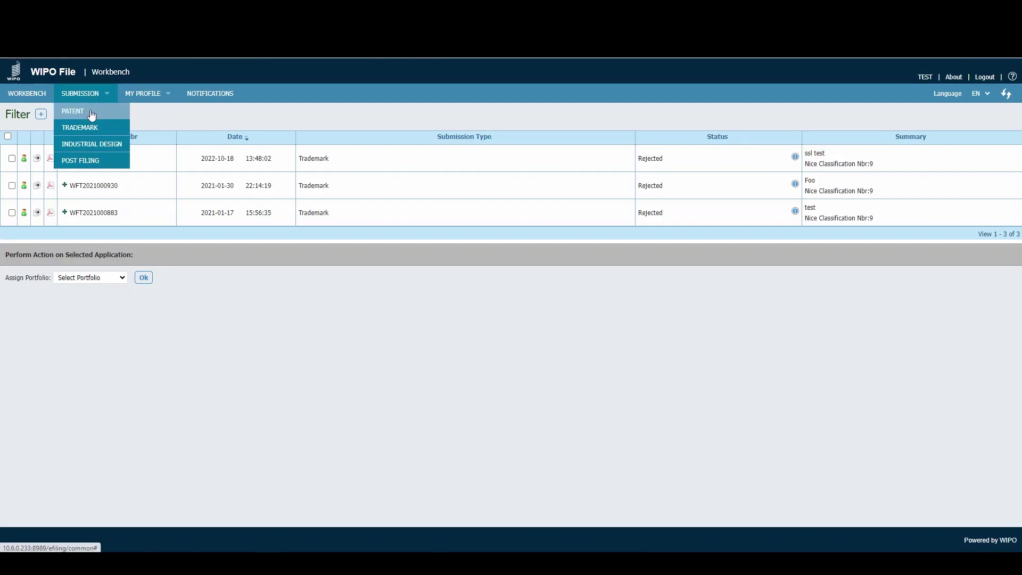
{"action": "left_click", "coordinate": [91, 112]}
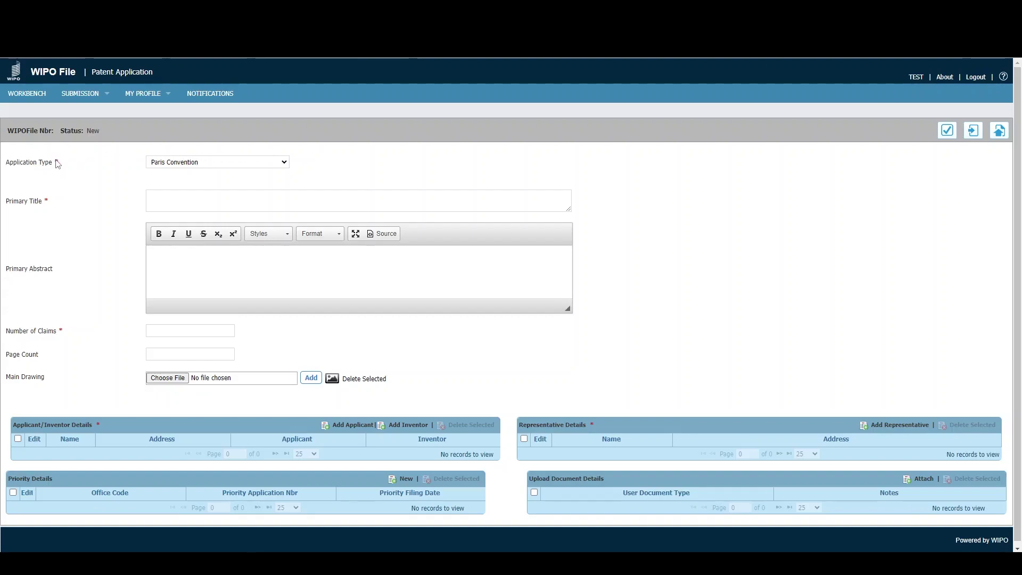
{"action": "left_click", "coordinate": [186, 162]}
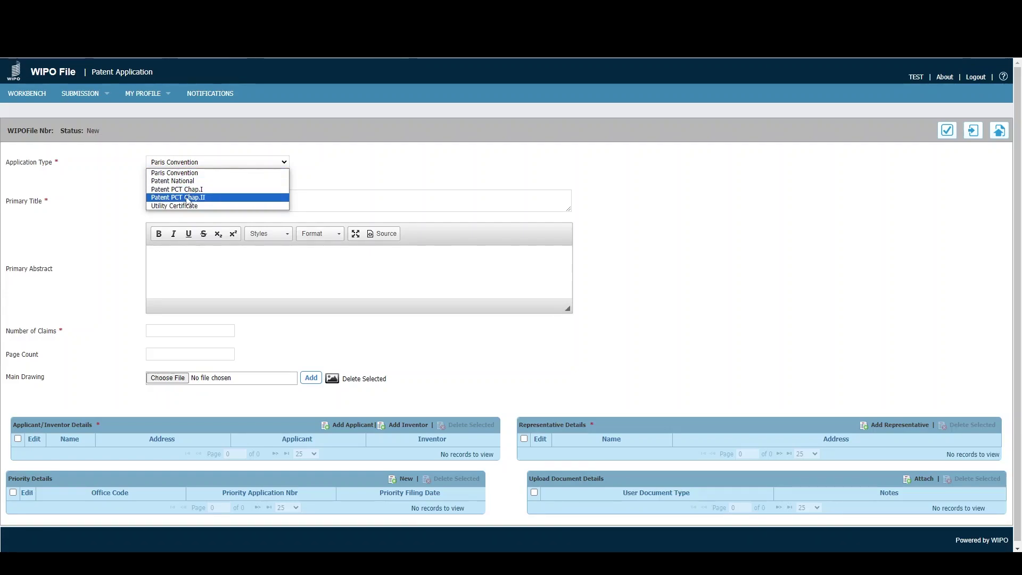
{"action": "left_click", "coordinate": [188, 197]}
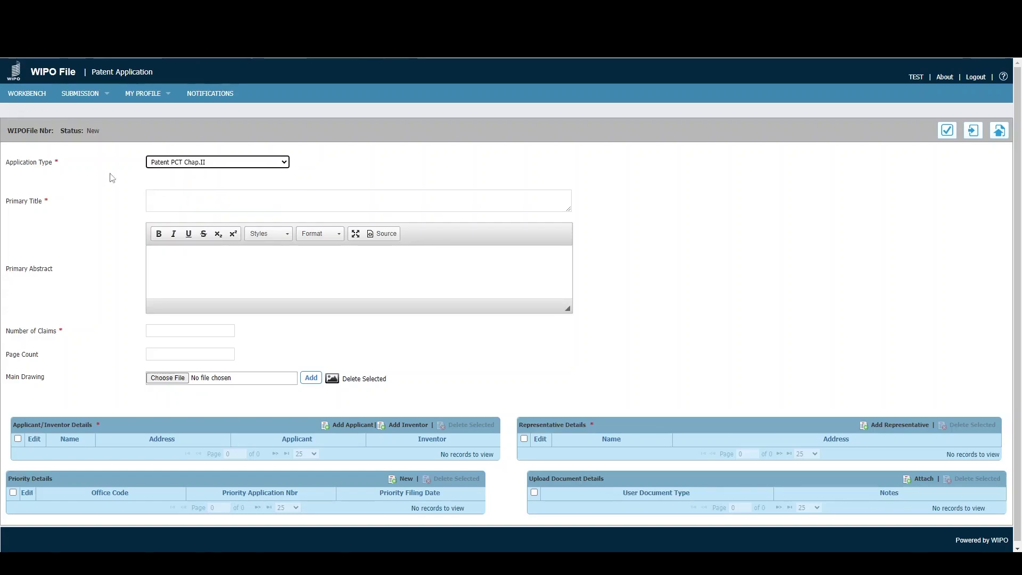
- Enter primary title 'Patent Test' and primary abstract 'This is my abstract'
{"action": "left_click", "coordinate": [169, 196]}
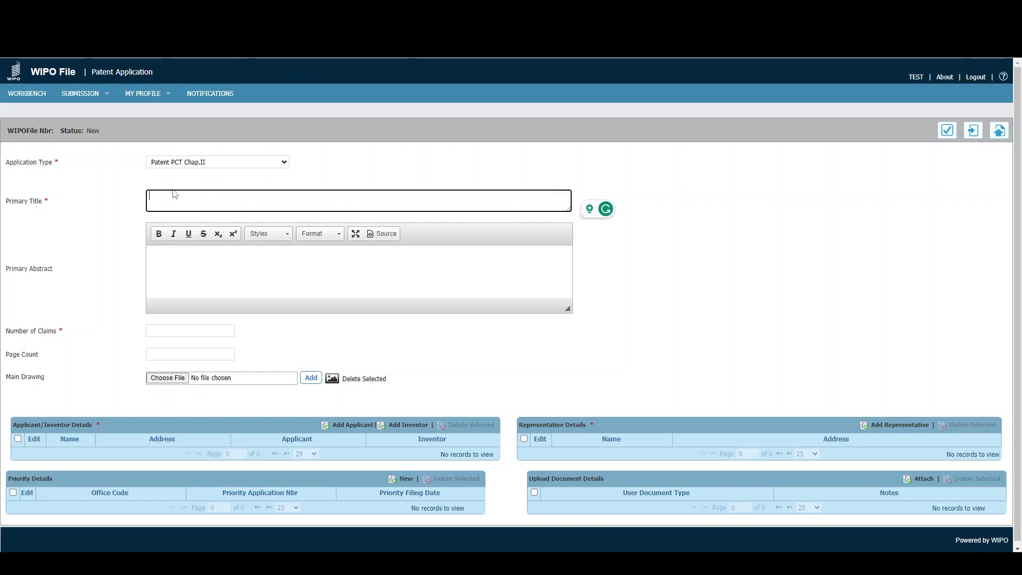
{"action": "type", "text": "Patet"}
{"action": "key", "text": "BackSpace"}
{"action": "key", "text": "BackSpace"}
{"action": "type", "text": "n"}
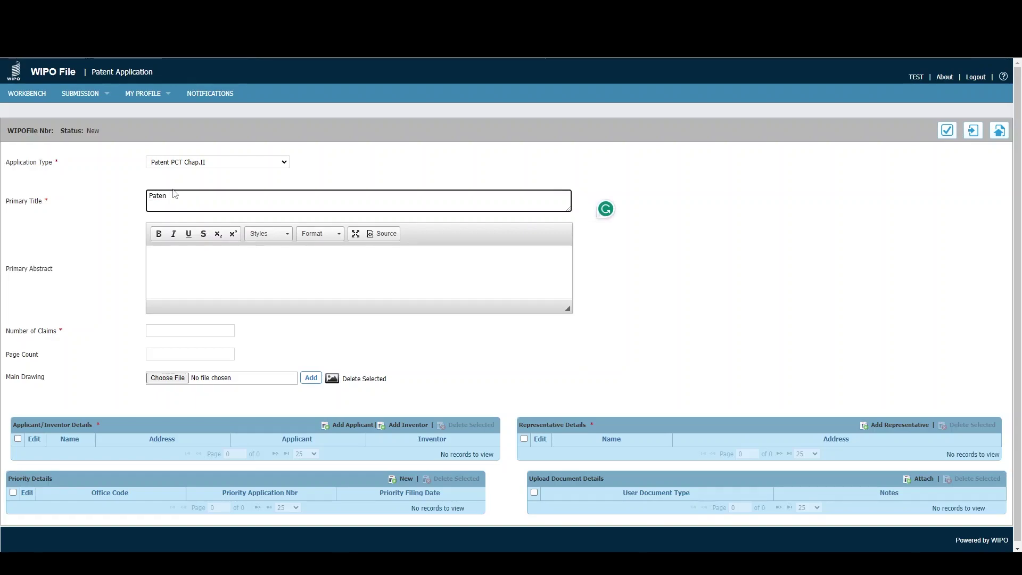
{"action": "type", "text": "t Test"}
{"action": "left_click", "coordinate": [181, 257]}
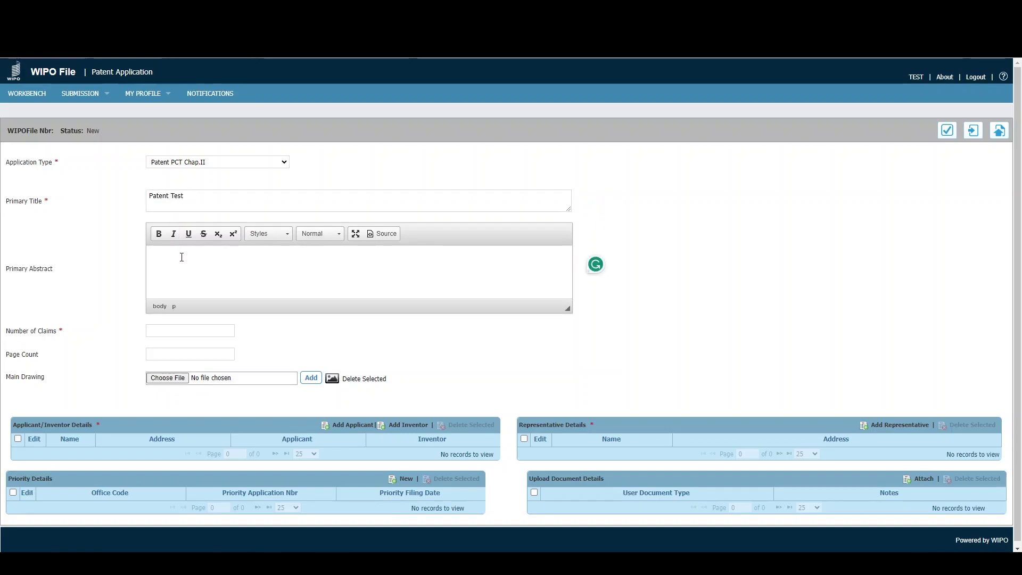
{"action": "type", "text": "This is my abstract"}
- Set Number of Claims to 2 and Page Count to 5
{"action": "left_click", "coordinate": [175, 331]}
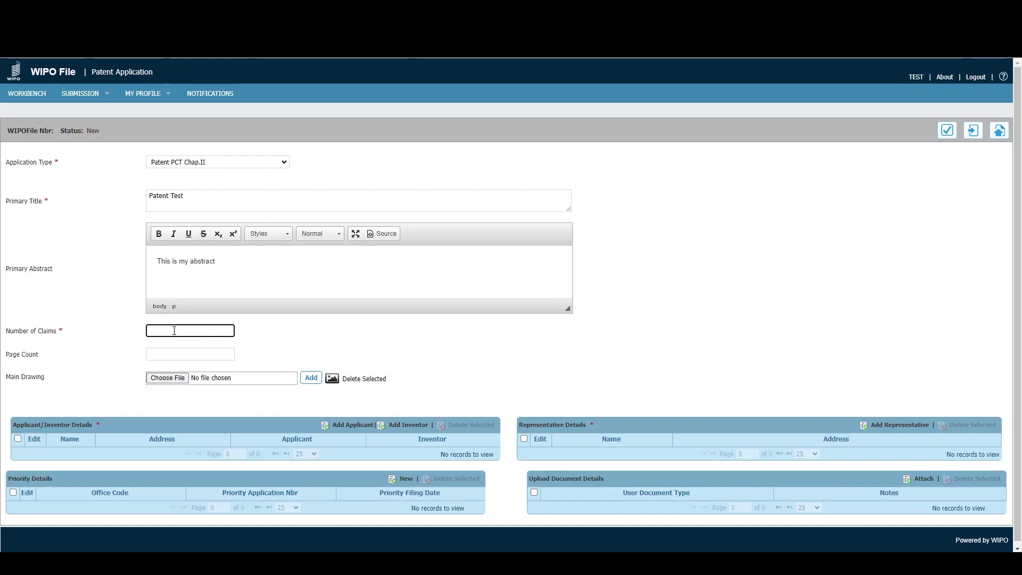
{"action": "type", "text": "2"}
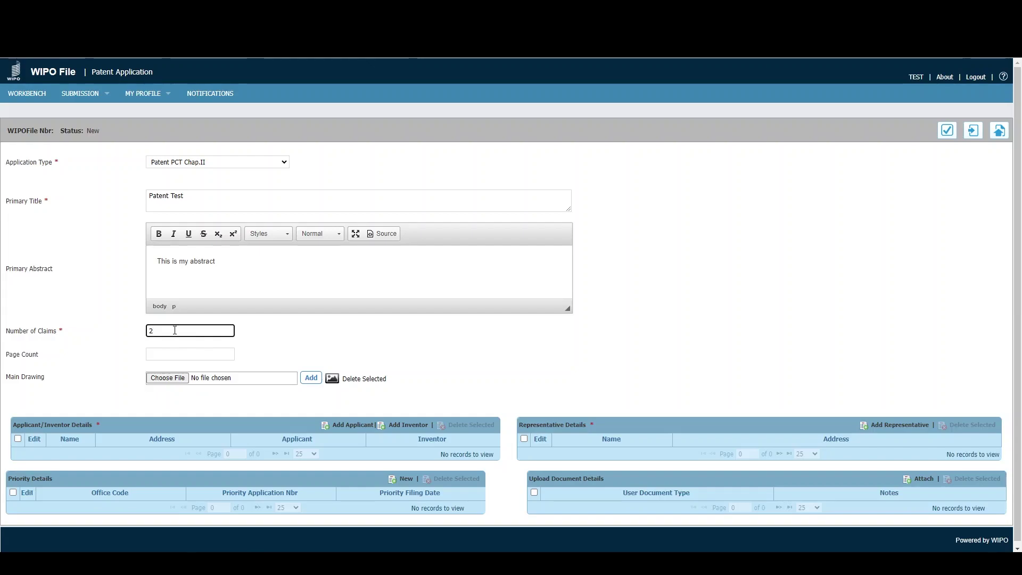
{"action": "left_click", "coordinate": [152, 352]}
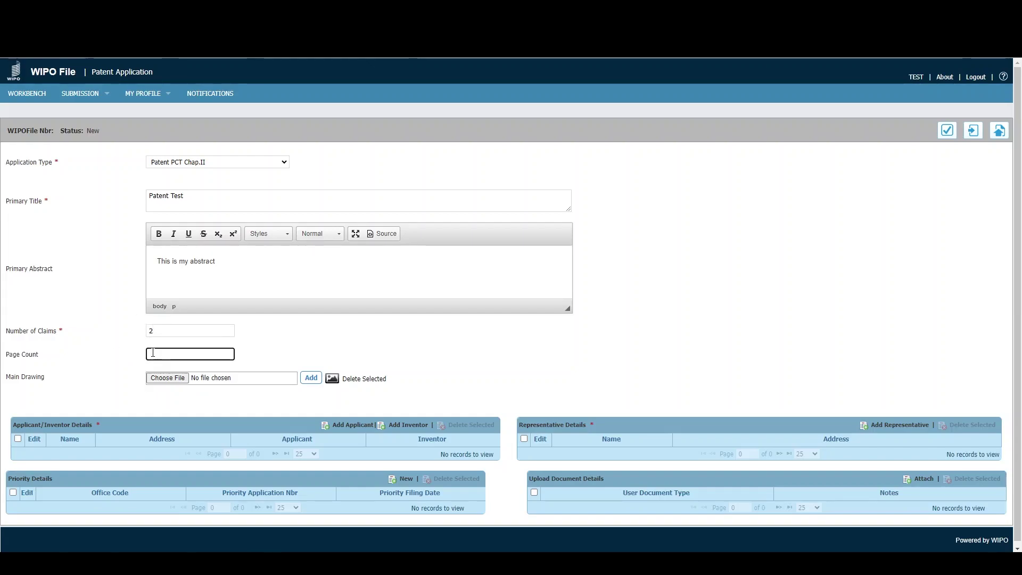
{"action": "type", "text": "5"}
- Upload main_drawing.jpg as the Main Drawing so its preview appears on the form
{"action": "left_click", "coordinate": [122, 372]}
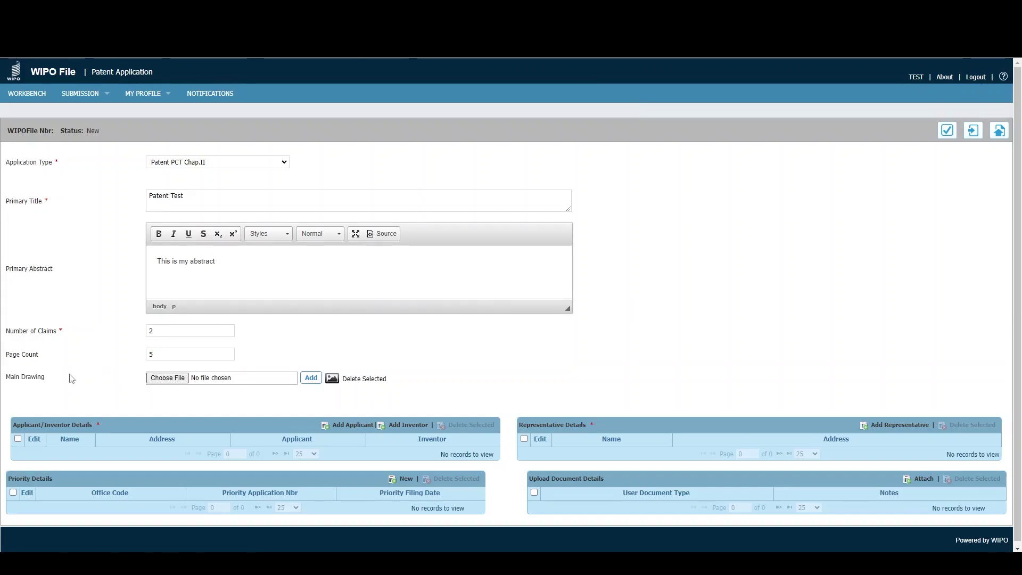
{"action": "left_click", "coordinate": [164, 379]}
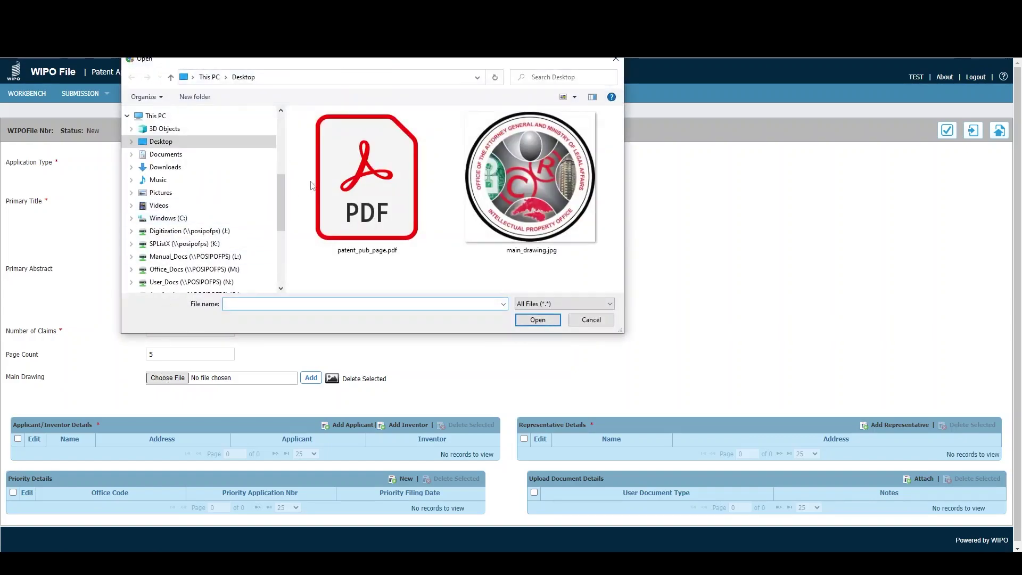
{"action": "double_click", "coordinate": [526, 195]}
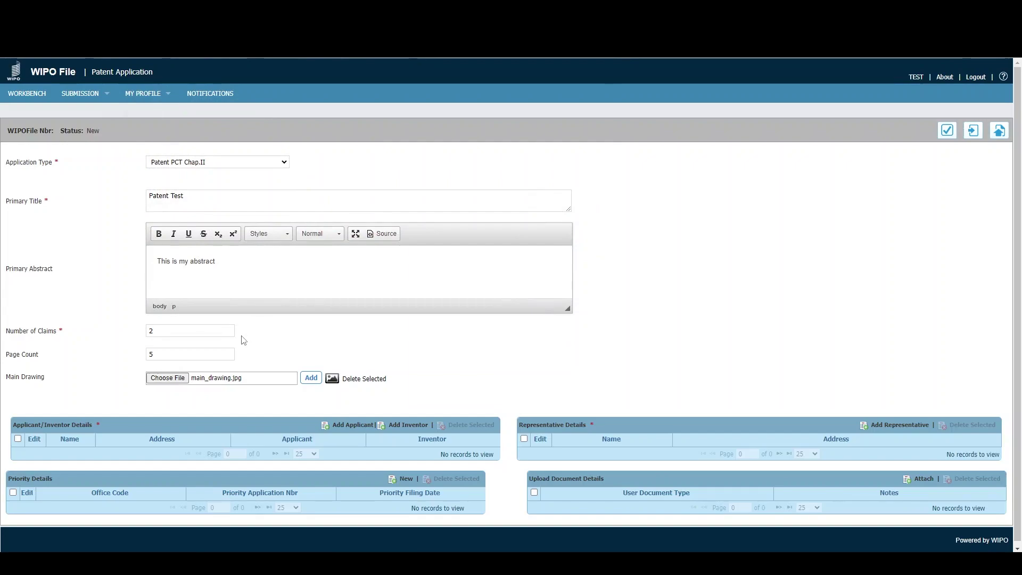
{"action": "left_click", "coordinate": [311, 380]}
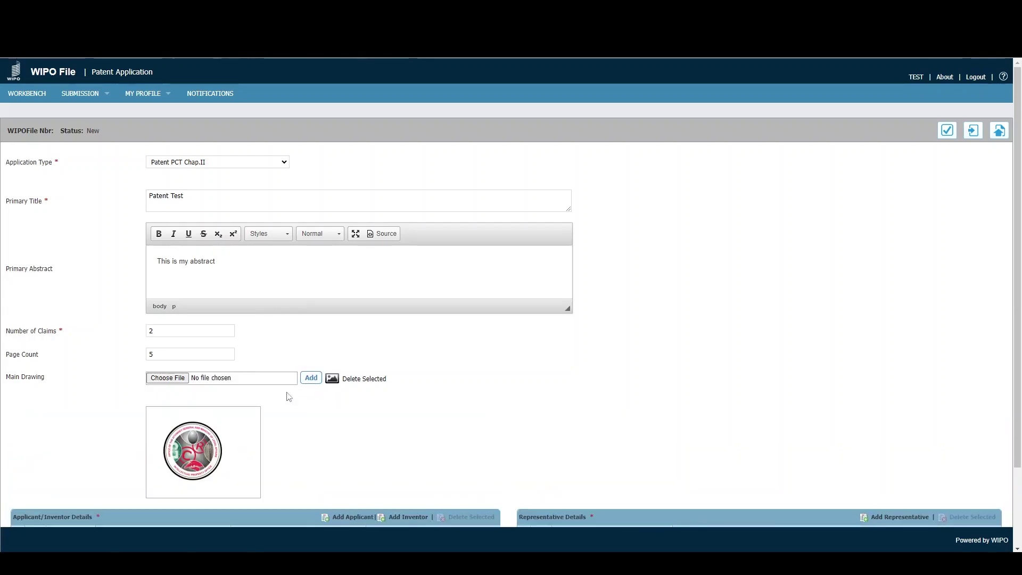
{"action": "scroll", "coordinate": [326, 432], "scroll_direction": "down", "scroll_amount": 1}
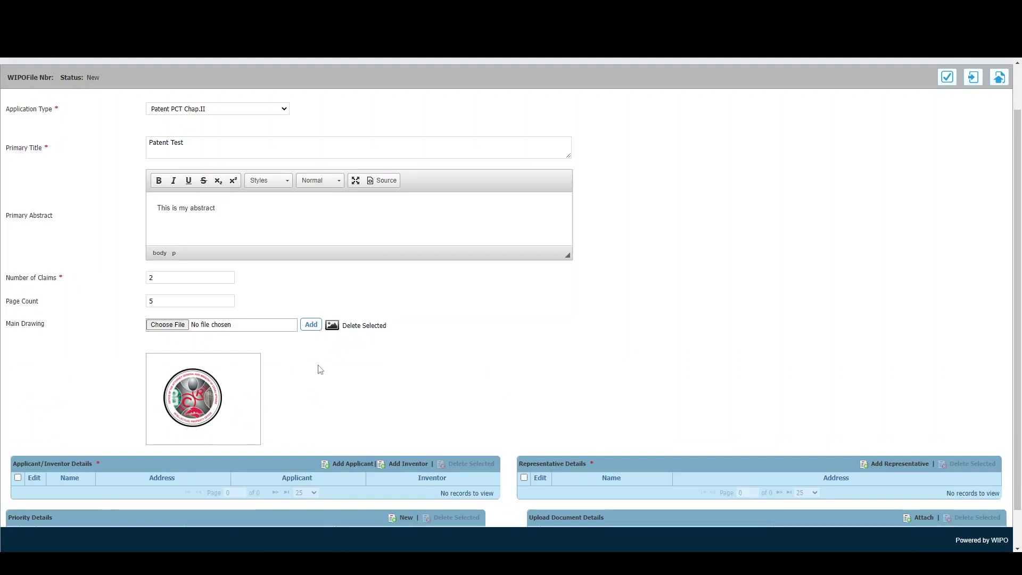
{"action": "scroll", "coordinate": [320, 369], "scroll_direction": "down", "scroll_amount": 1}
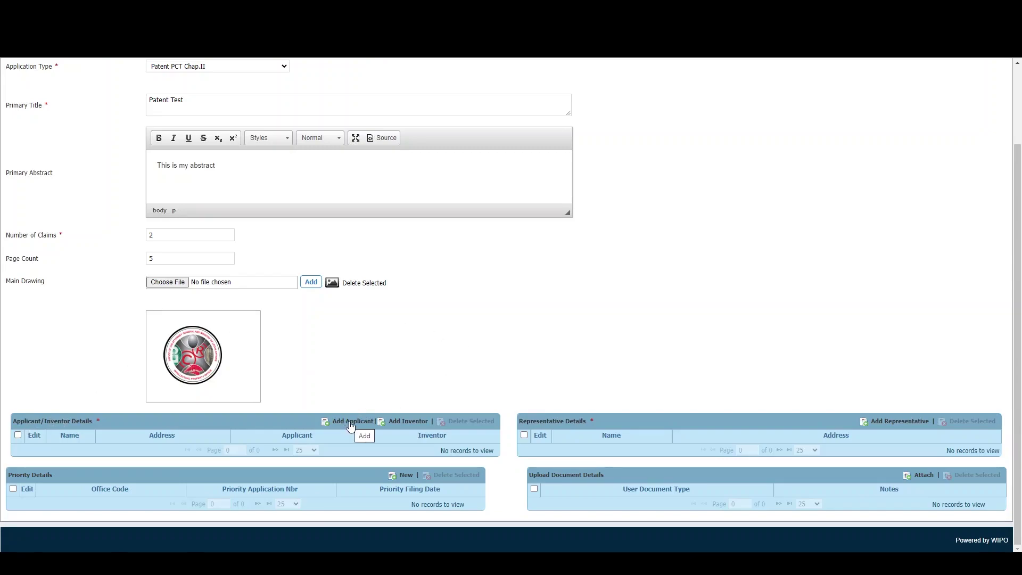
- Add an applicant with name and street address, country and nationality Trinidad and Tobago
{"action": "left_click", "coordinate": [350, 422]}
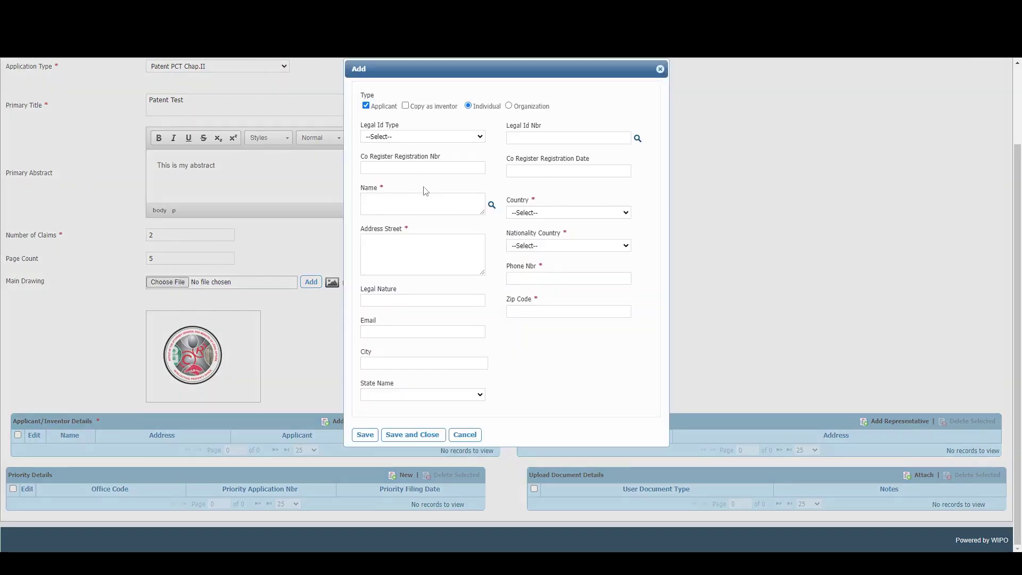
{"action": "left_click", "coordinate": [395, 205]}
{"action": "type", "text": "John Doe"}
{"action": "key", "text": "Tab"}
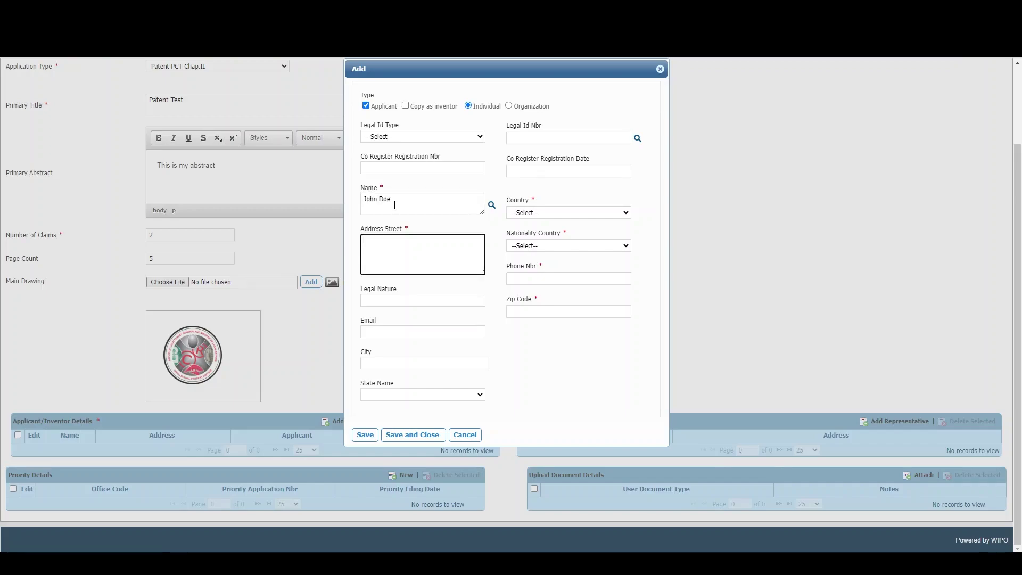
{"action": "type", "text": "123 Street"}
{"action": "left_click", "coordinate": [549, 213]}
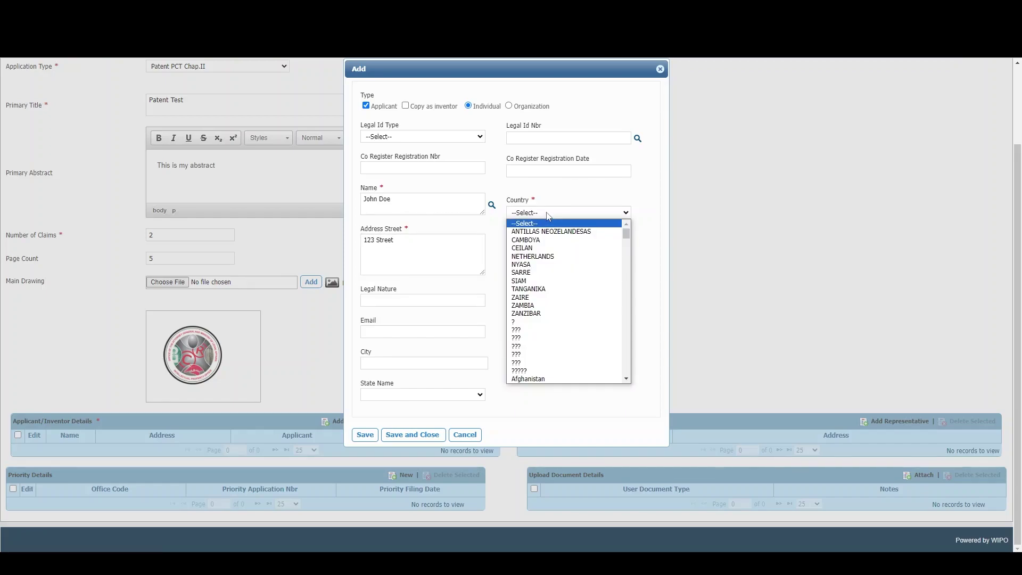
{"action": "type", "text": "tri"}
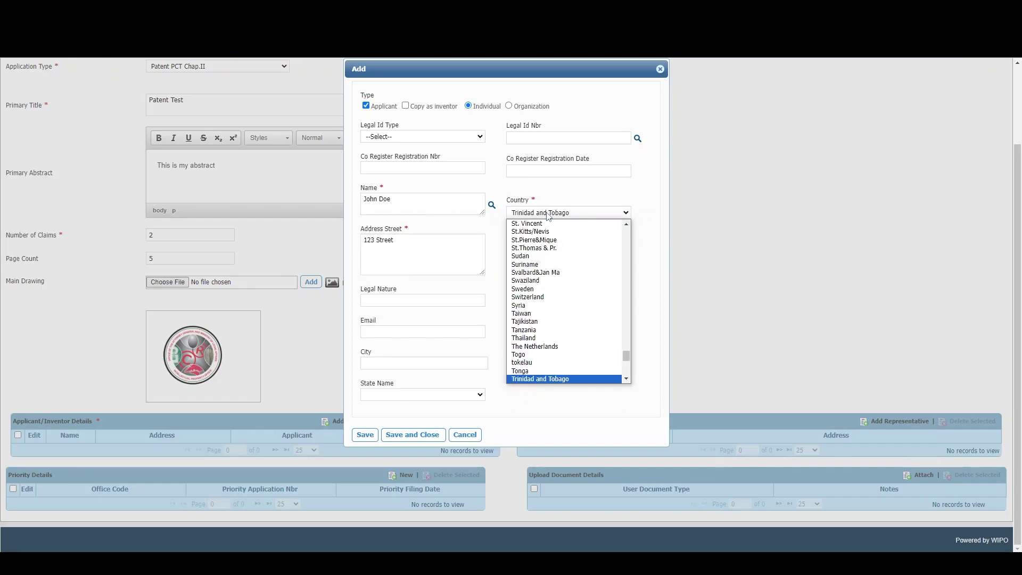
{"action": "left_click", "coordinate": [540, 378]}
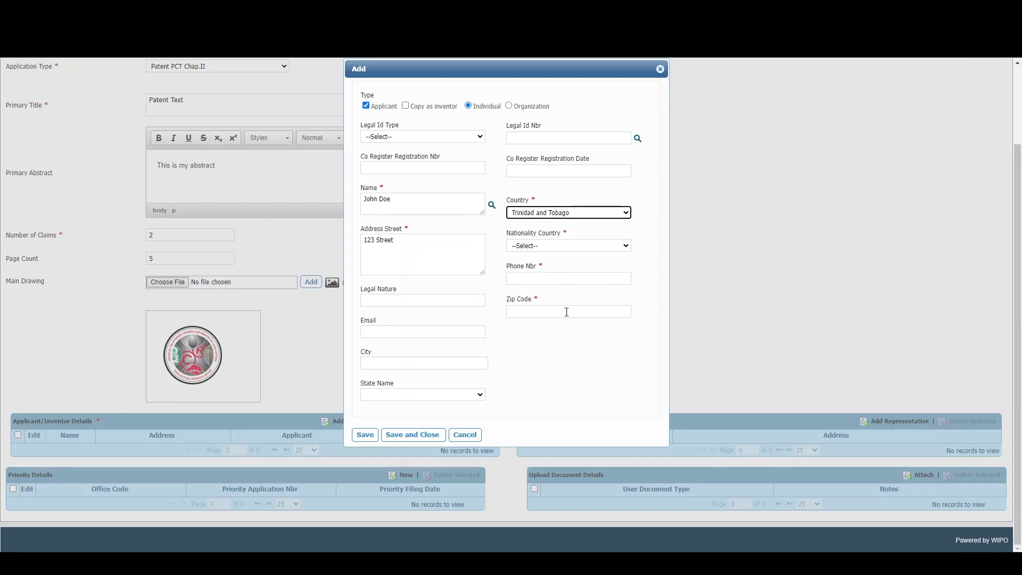
{"action": "left_click", "coordinate": [548, 248]}
{"action": "type", "text": "tri"}
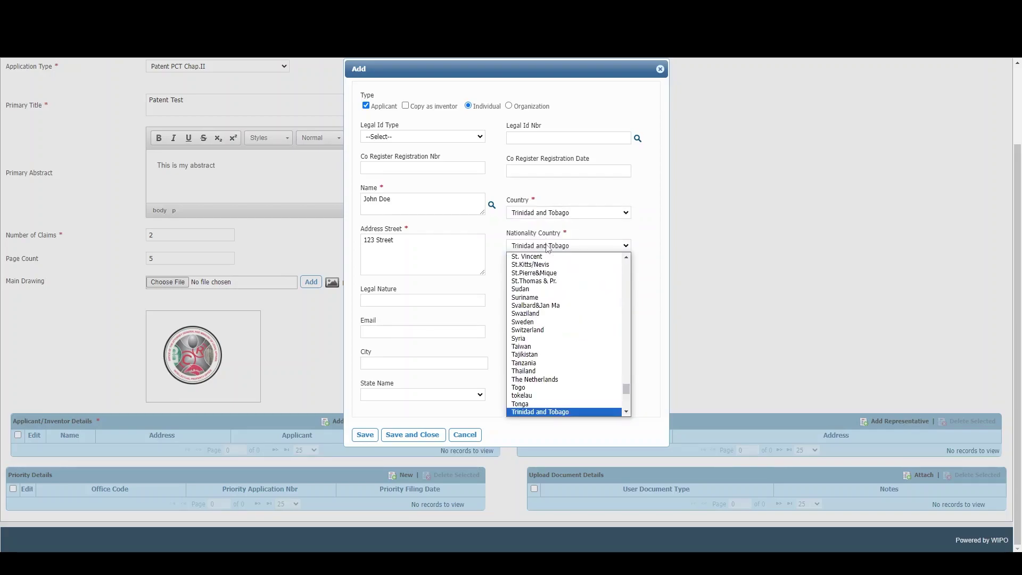
{"action": "left_click", "coordinate": [520, 412]}
- Fill in the applicant's phone number and zip code 00000, and also record them as inventor
{"action": "left_click", "coordinate": [520, 281]}
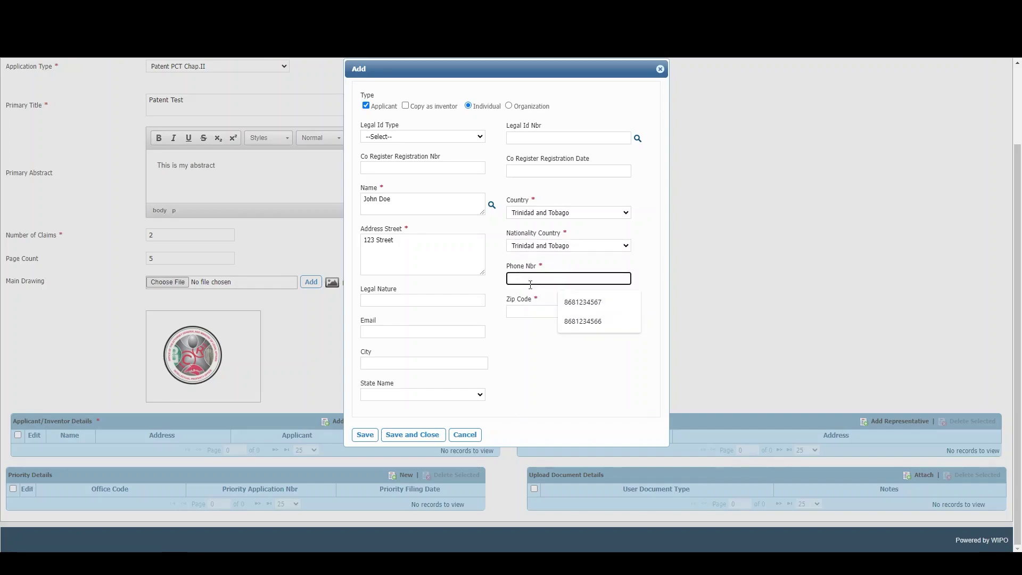
{"action": "left_click", "coordinate": [577, 305]}
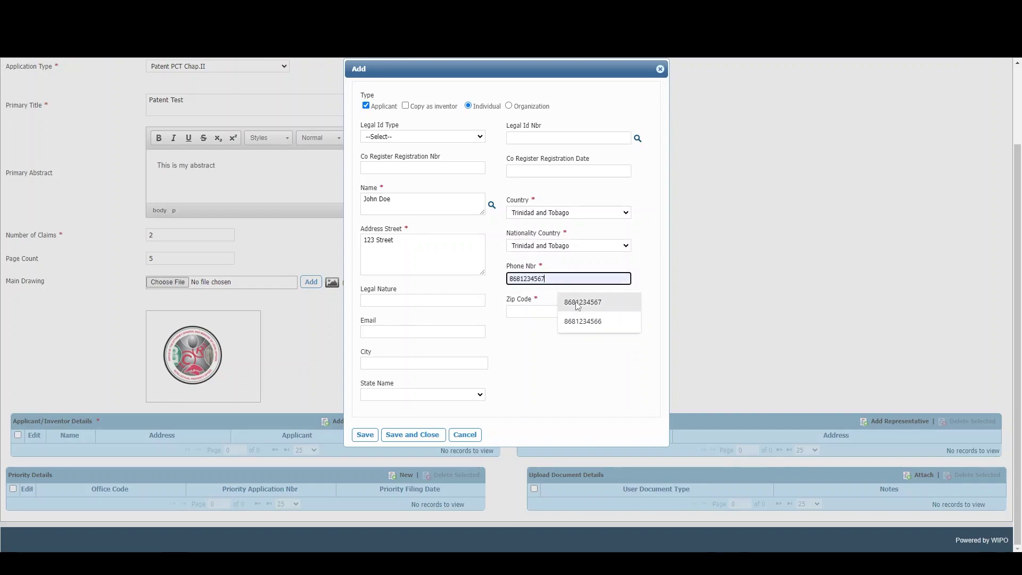
{"action": "left_click", "coordinate": [533, 311]}
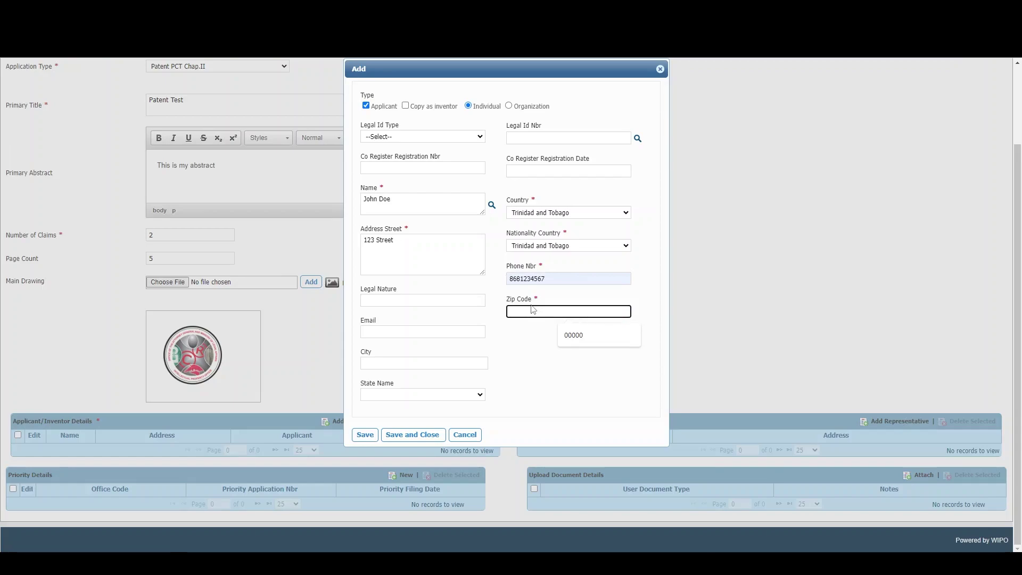
{"action": "left_click", "coordinate": [607, 340]}
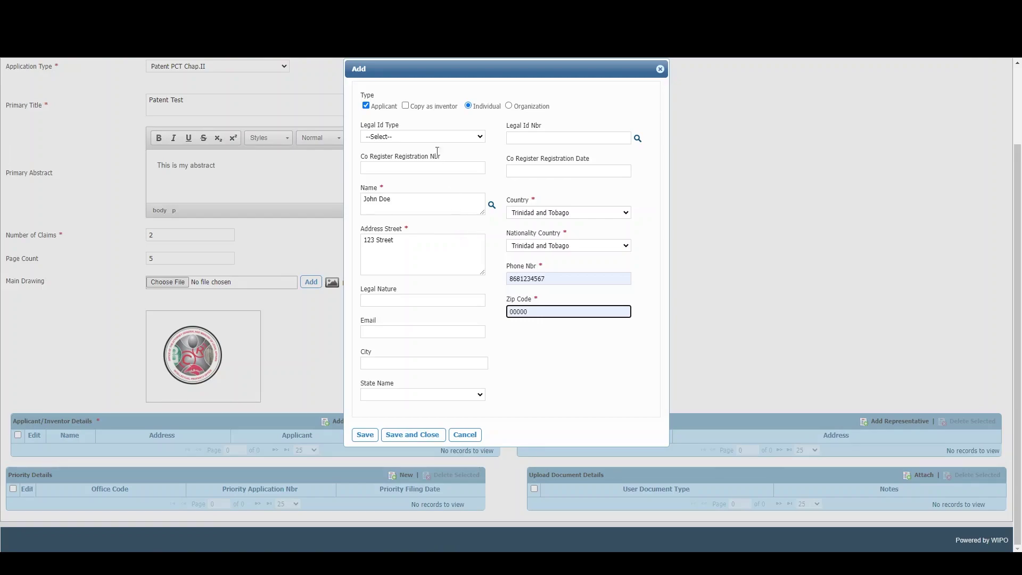
{"action": "left_click", "coordinate": [419, 109]}
{"action": "left_click", "coordinate": [406, 107]}
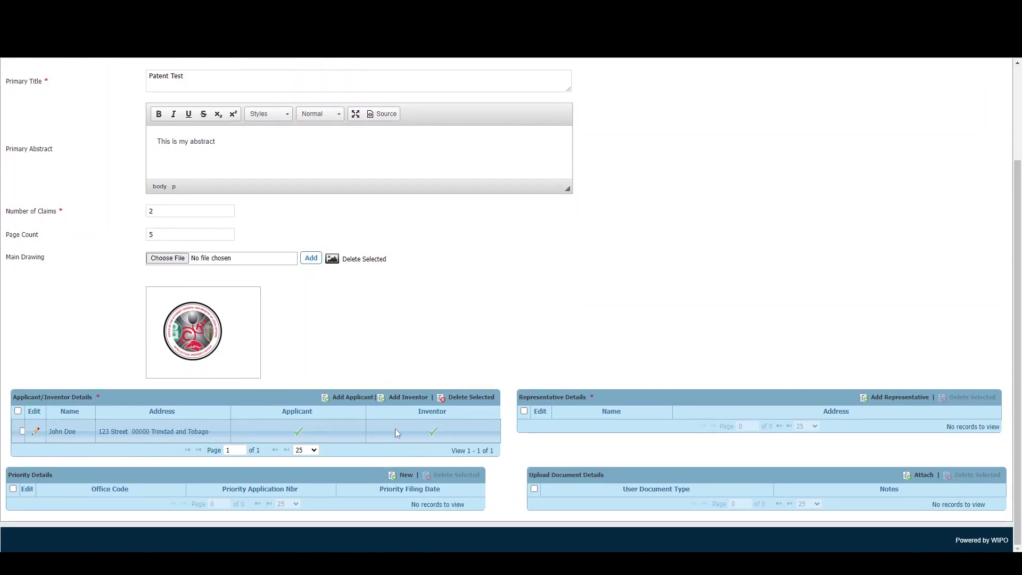
- Add a second person as inventor only, entering their name and e-mail address
{"action": "left_click", "coordinate": [349, 398]}
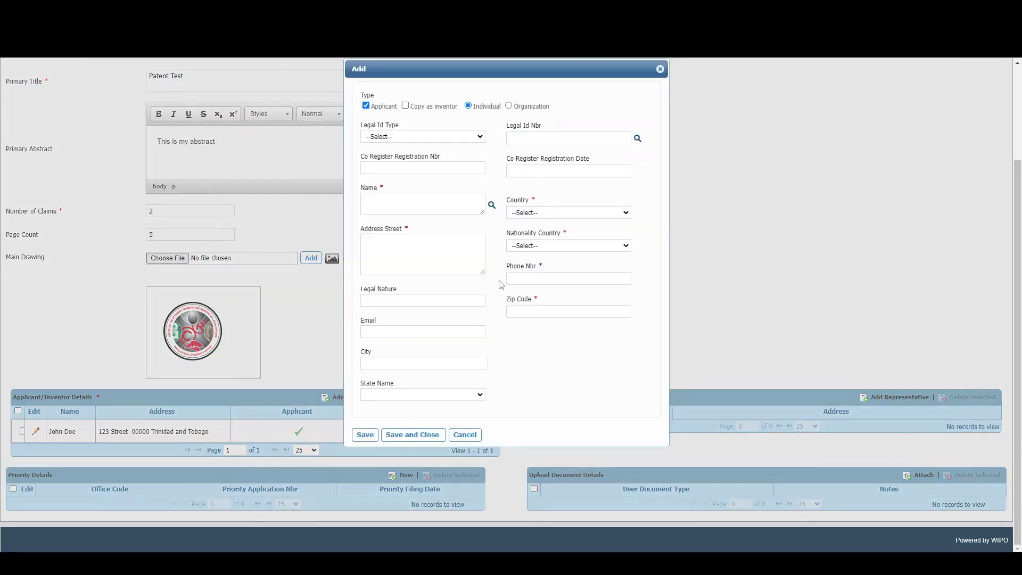
{"action": "left_click", "coordinate": [465, 435]}
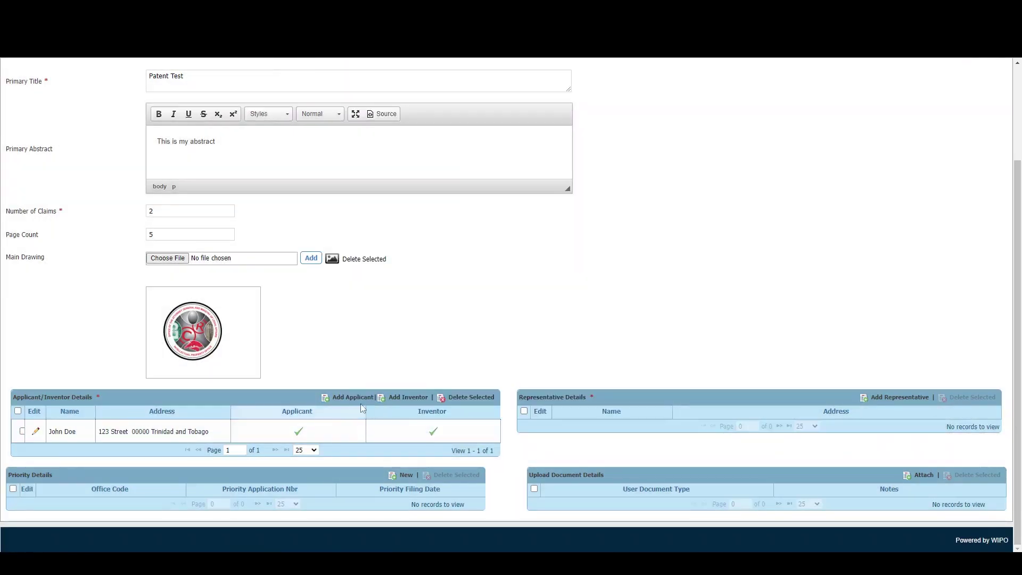
{"action": "left_click", "coordinate": [406, 399]}
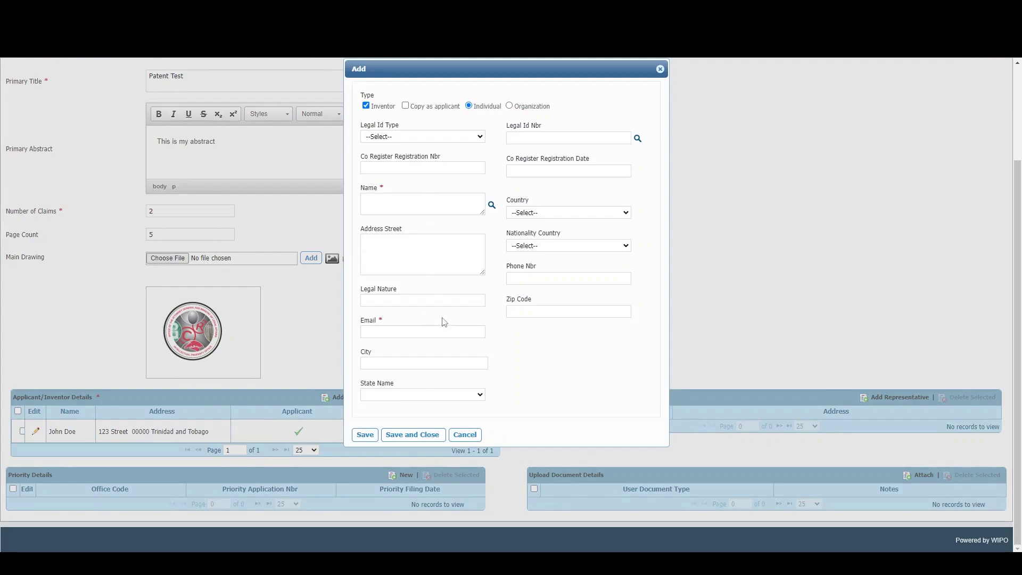
{"action": "left_click", "coordinate": [410, 198]}
{"action": "type", "text": "Jane"}
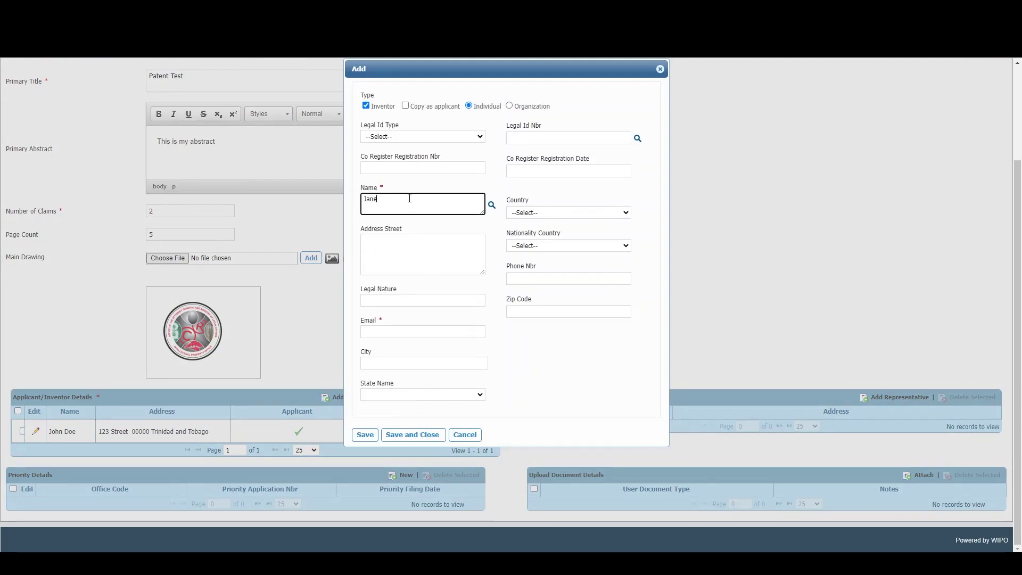
{"action": "type", "text": " Dpe"}
{"action": "type", "text": "oe"}
{"action": "left_click", "coordinate": [420, 332]}
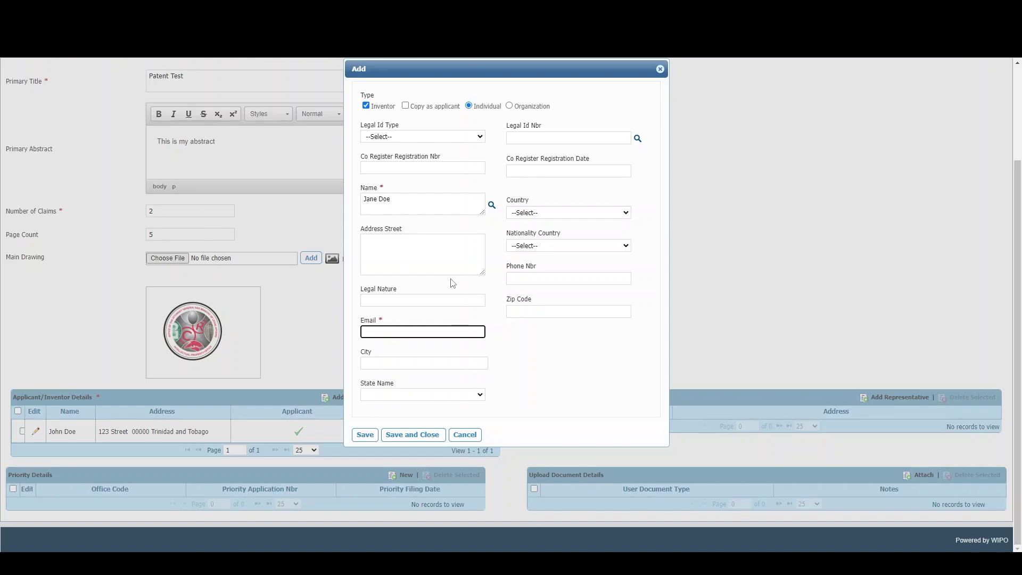
{"action": "type", "text": "test@test.com"}
{"action": "left_click", "coordinate": [421, 435]}
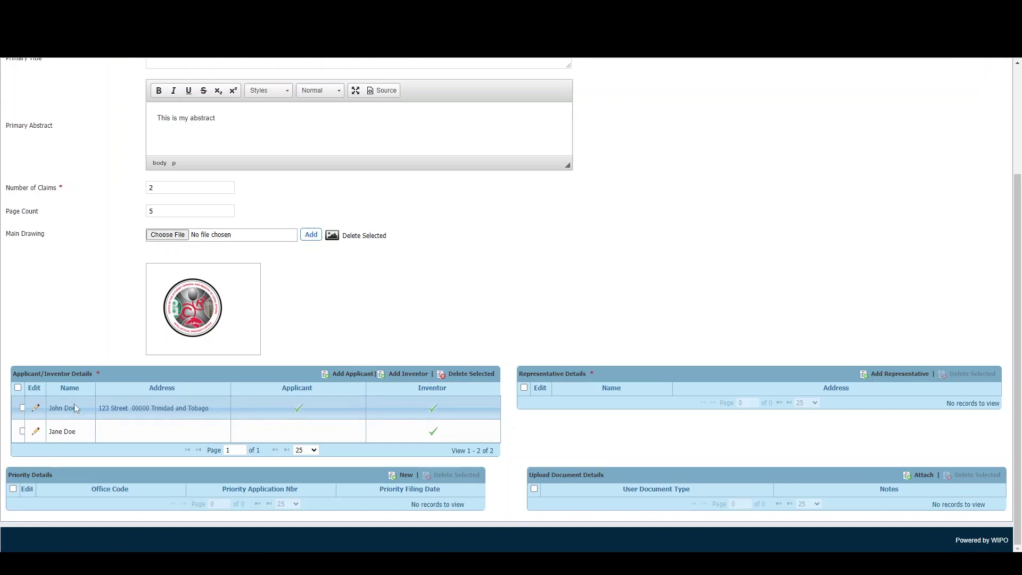
- Delete the inventor-only entry from the Applicant/Inventor Details list and confirm the removal
{"action": "left_click", "coordinate": [22, 431]}
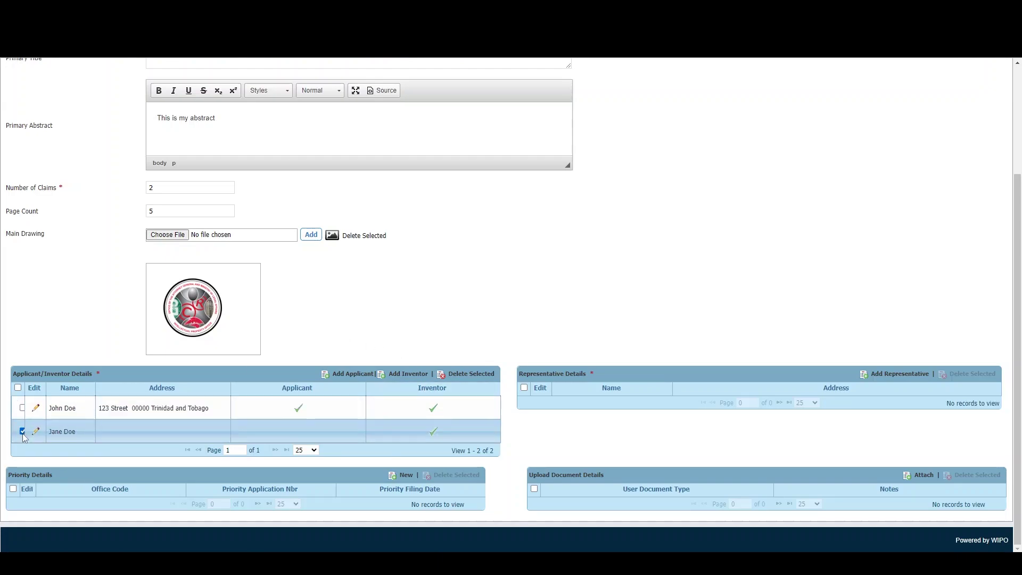
{"action": "left_click", "coordinate": [481, 379]}
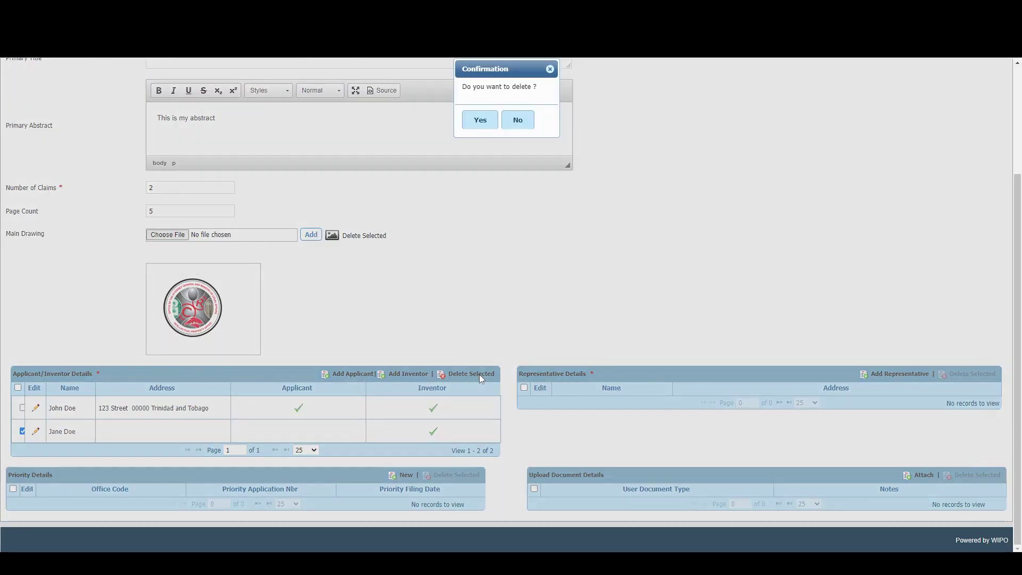
{"action": "left_click", "coordinate": [481, 120]}
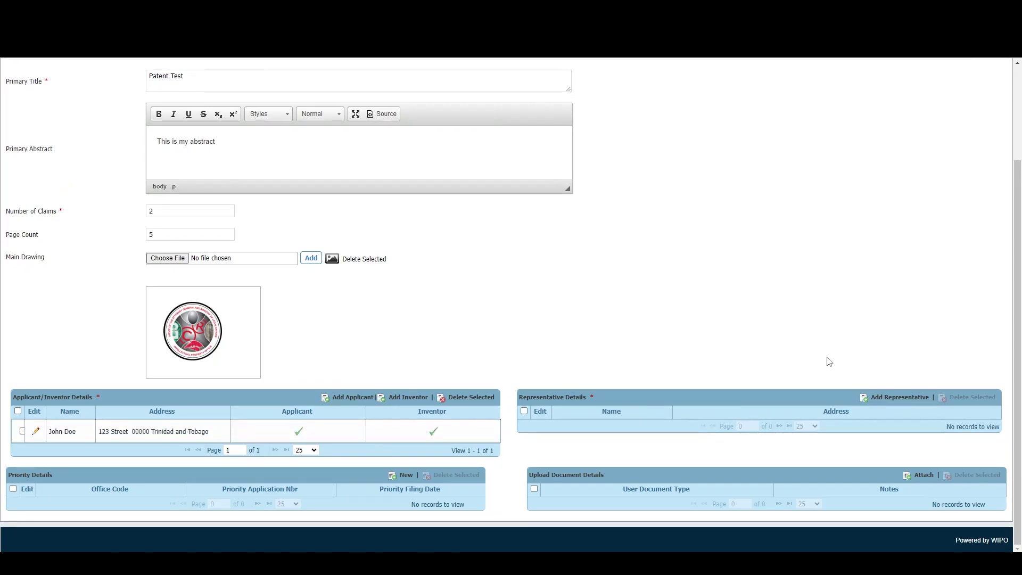
- Open the Add representative form, prefilled as an individual Agent from Trinidad and Tobago
{"action": "left_click", "coordinate": [889, 397]}
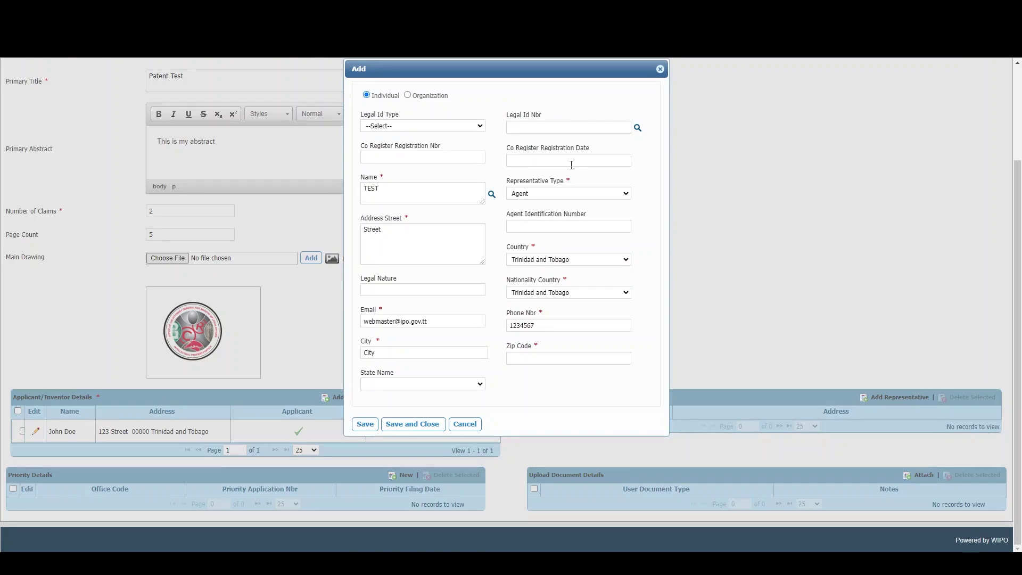
{"action": "left_click", "coordinate": [401, 424]}
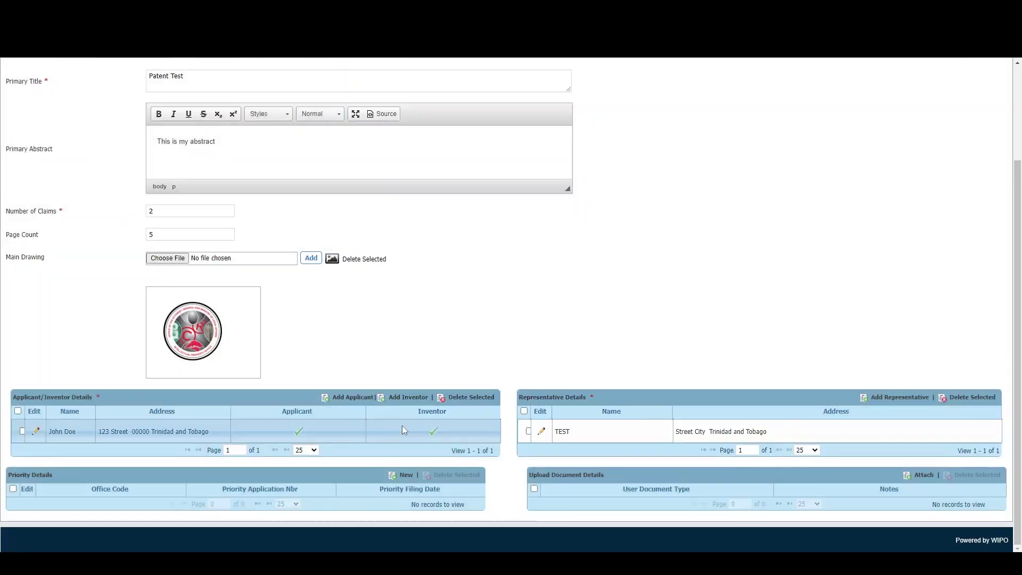
{"action": "left_click", "coordinate": [406, 475]}
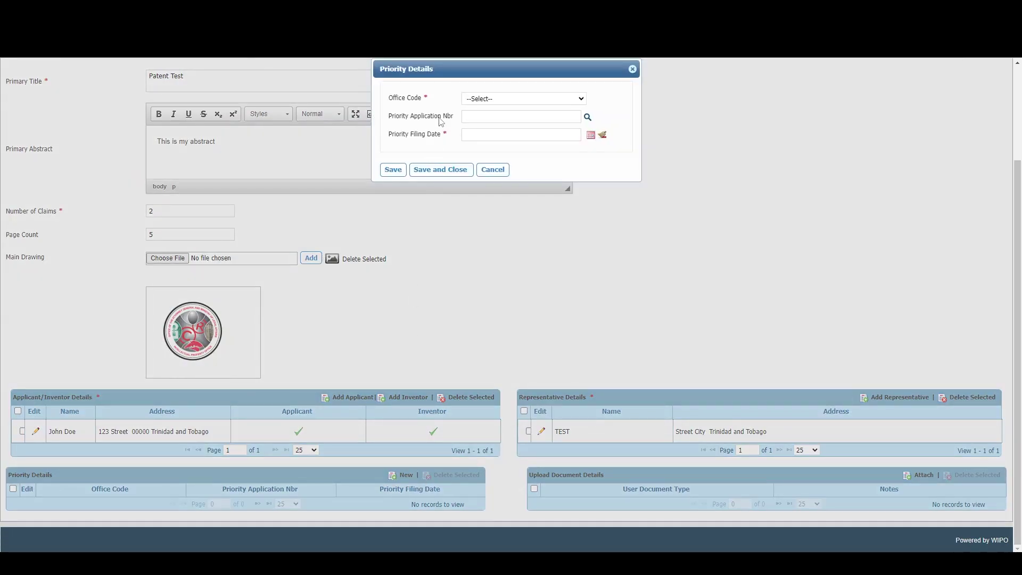
{"action": "left_click", "coordinate": [491, 100]}
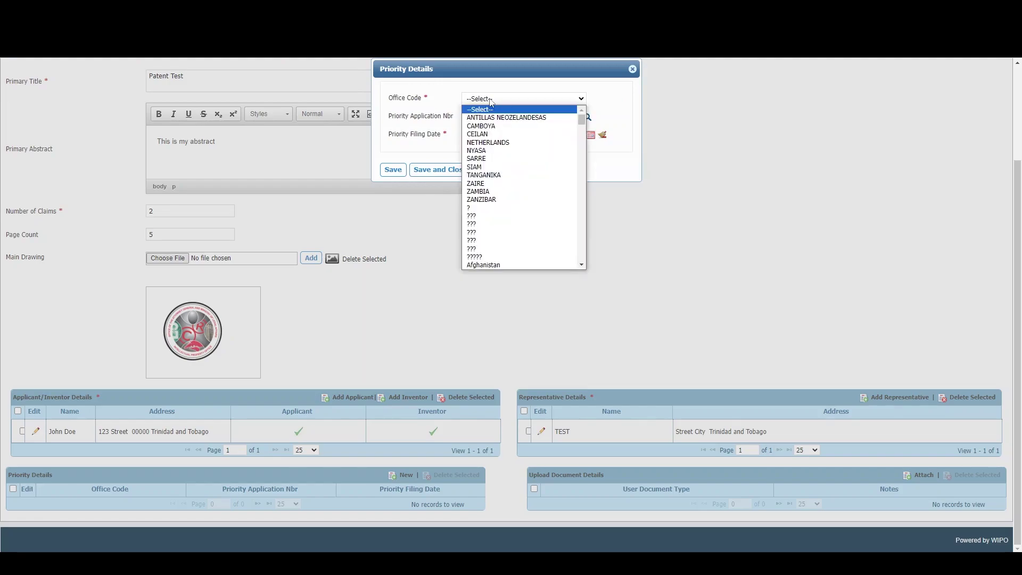
{"action": "scroll", "coordinate": [487, 193], "scroll_direction": "down", "scroll_amount": 5}
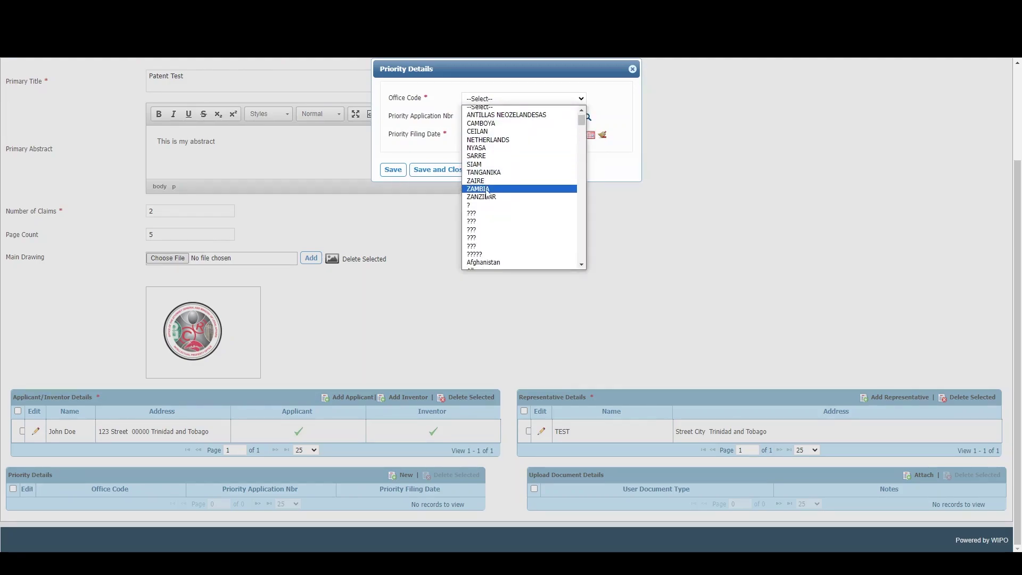
{"action": "scroll", "coordinate": [487, 194], "scroll_direction": "down", "scroll_amount": 10}
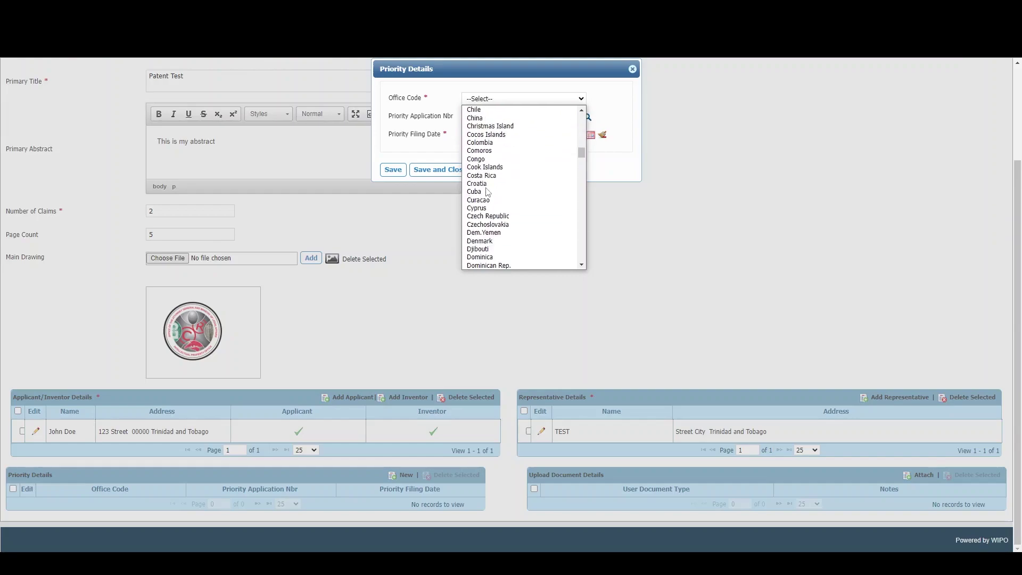
{"action": "left_click", "coordinate": [458, 143]}
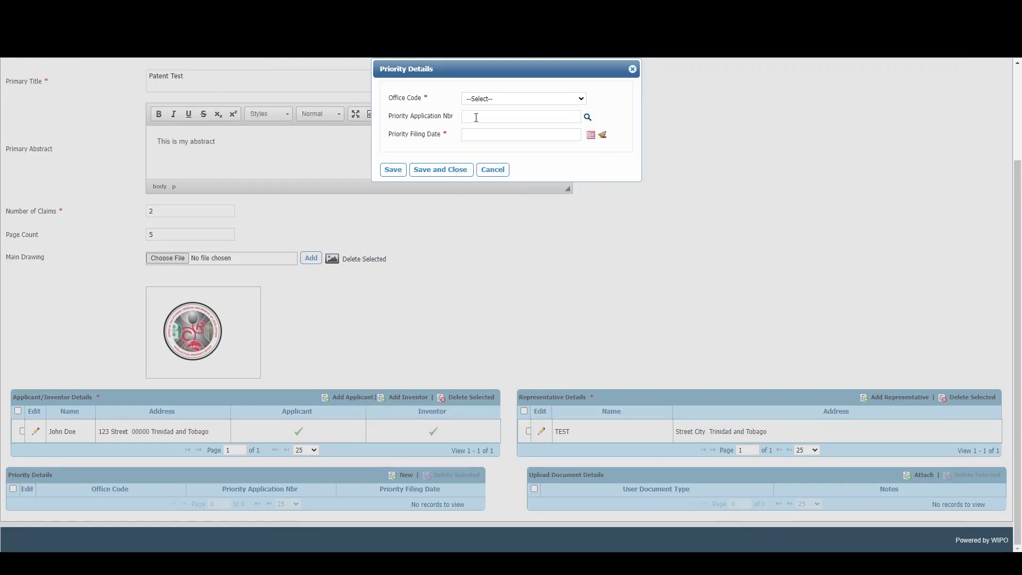
{"action": "left_click", "coordinate": [476, 117]}
{"action": "left_click", "coordinate": [484, 134]}
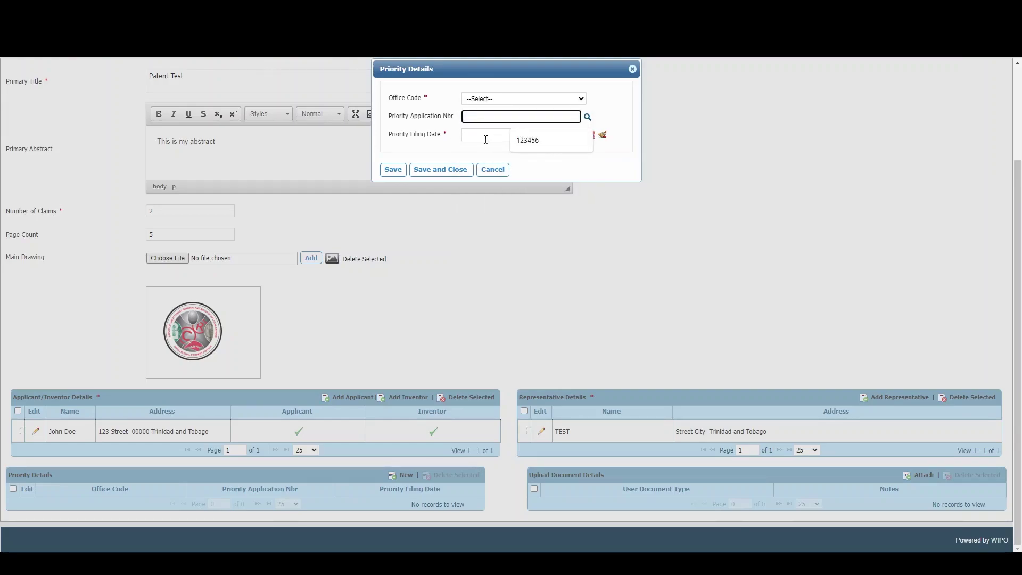
{"action": "left_click", "coordinate": [590, 136]}
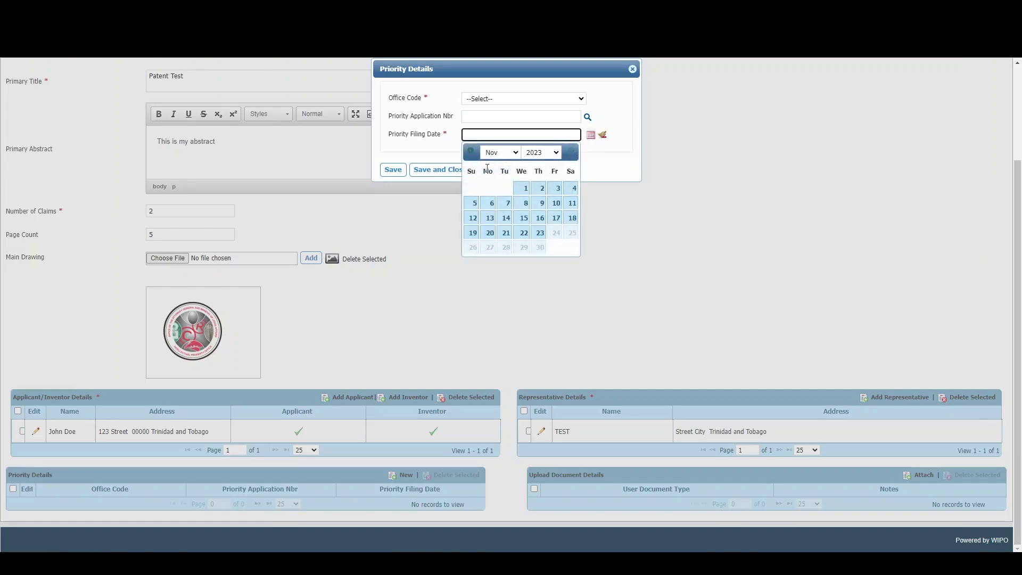
{"action": "left_click", "coordinate": [424, 155]}
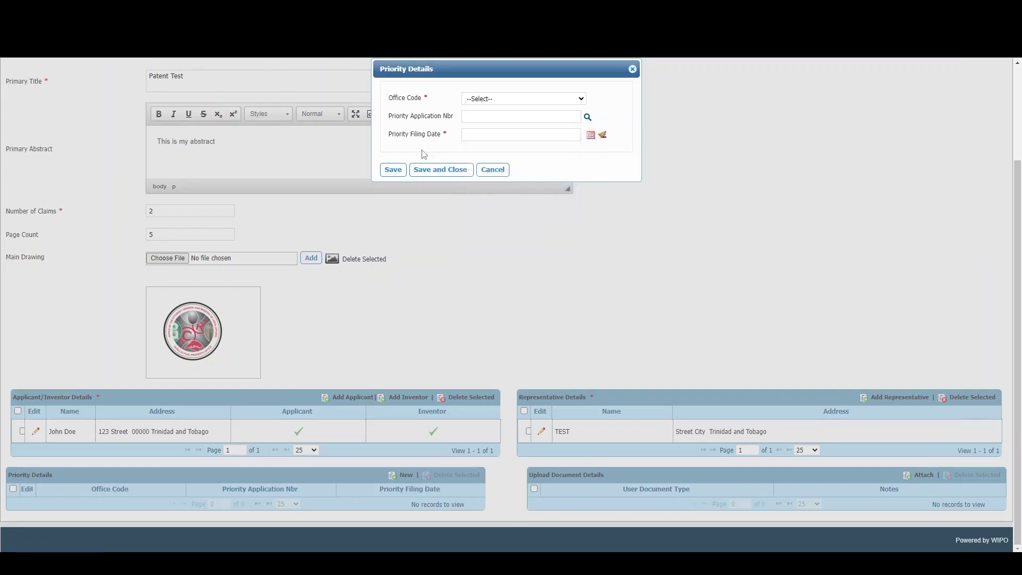
{"action": "left_click", "coordinate": [490, 169]}
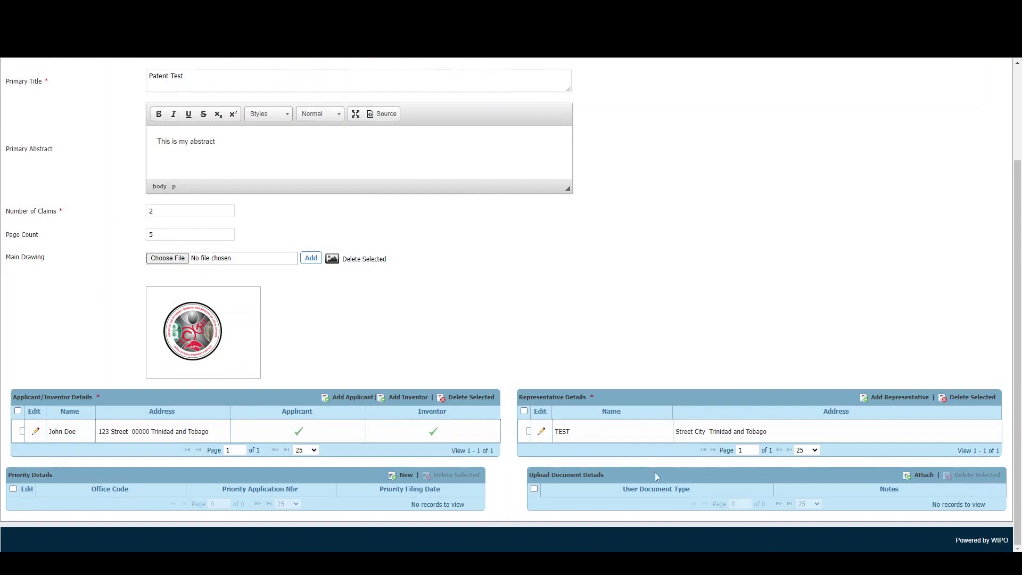
- Upload patent_pub_page.pdf as a PCT Publication Page document
{"action": "left_click", "coordinate": [923, 476]}
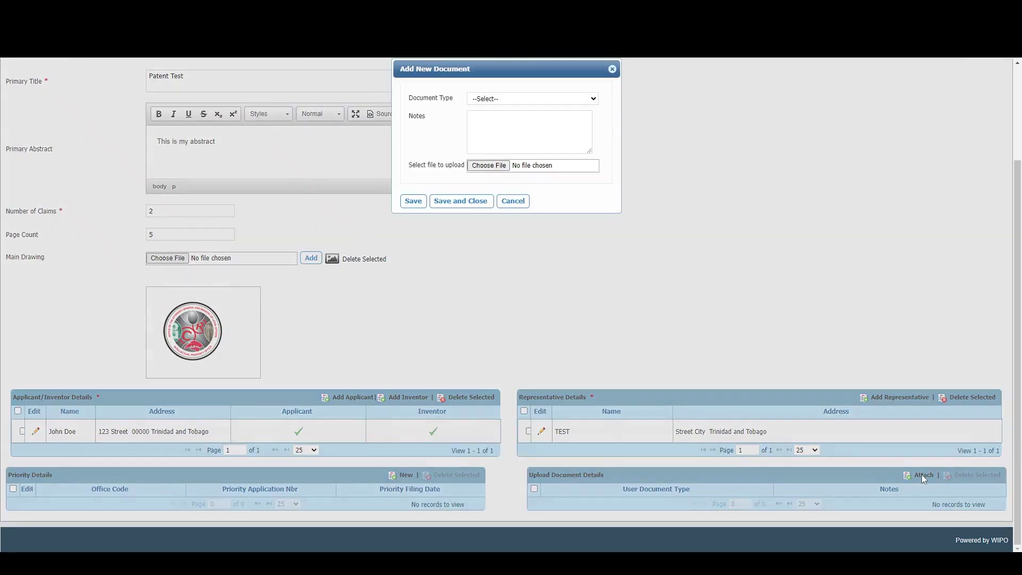
{"action": "left_click", "coordinate": [528, 101]}
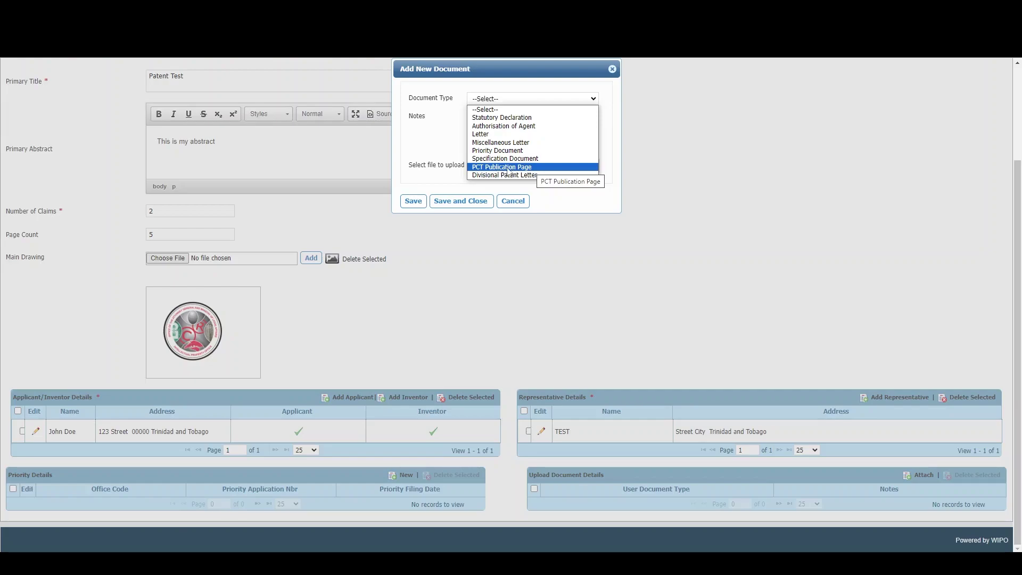
{"action": "left_click", "coordinate": [508, 169]}
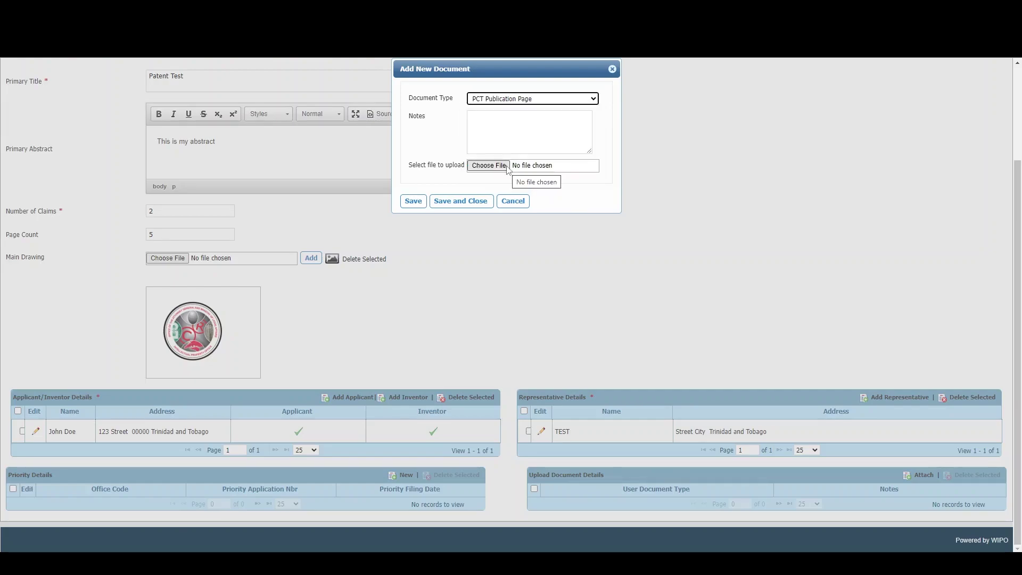
{"action": "left_click", "coordinate": [488, 165]}
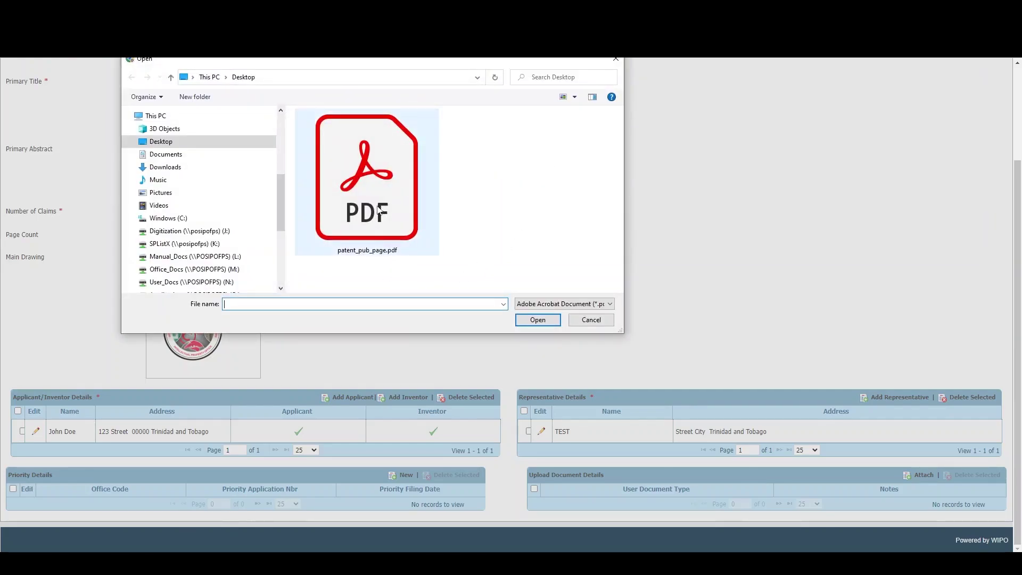
{"action": "double_click", "coordinate": [378, 208]}
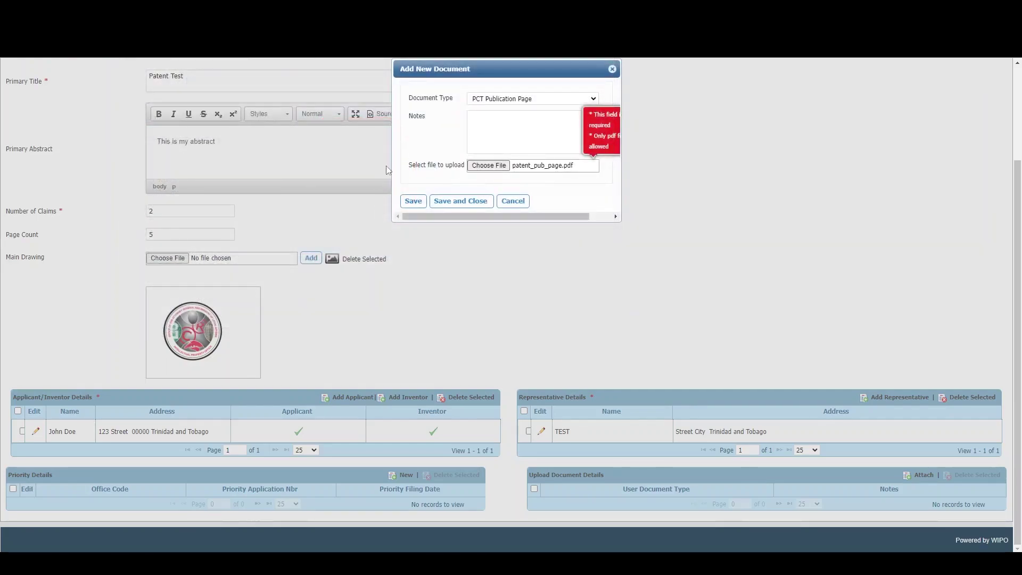
{"action": "left_click", "coordinate": [455, 203]}
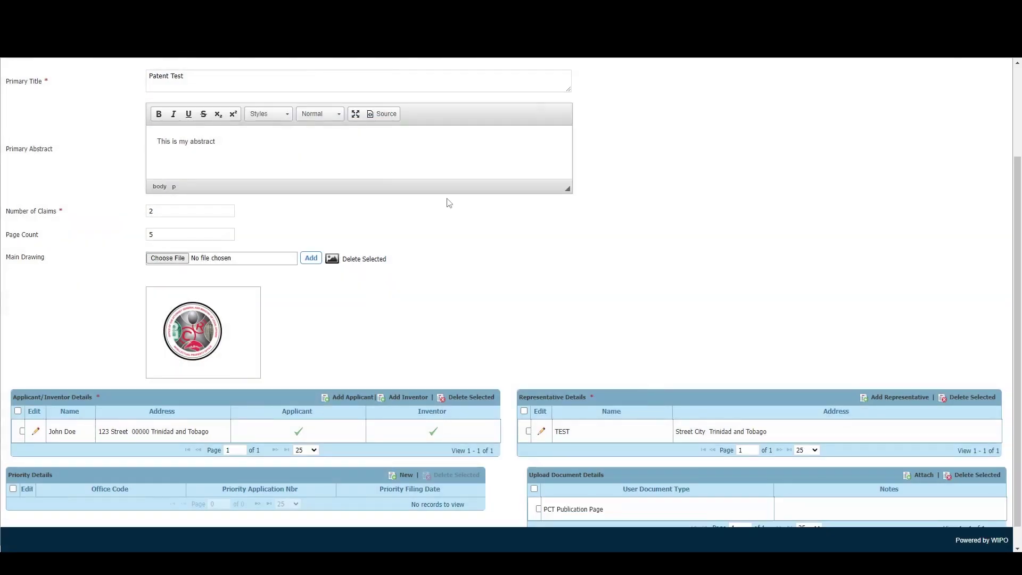
{"action": "scroll", "coordinate": [862, 423], "scroll_direction": "down", "scroll_amount": 1}
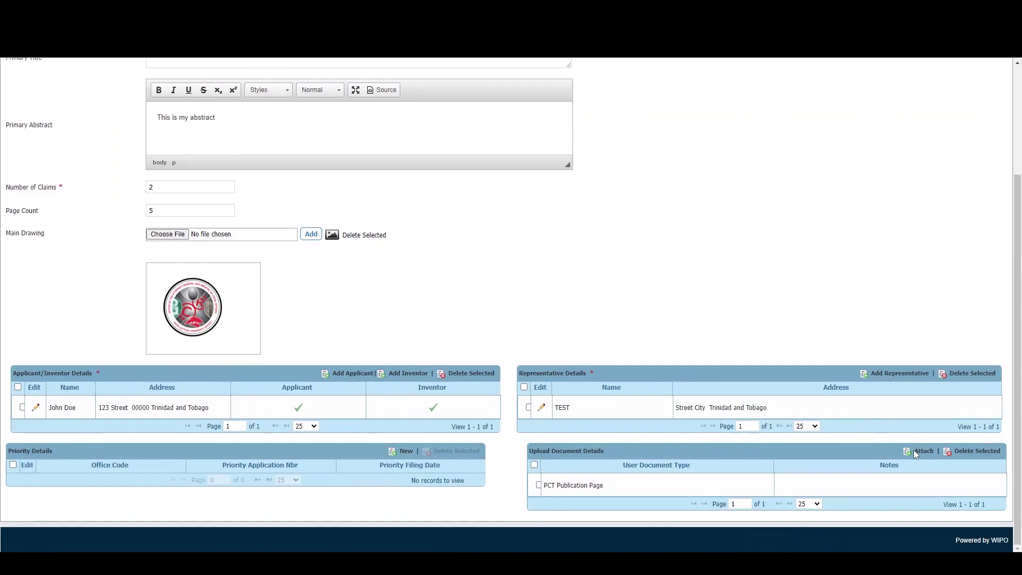
{"action": "left_click", "coordinate": [918, 450]}
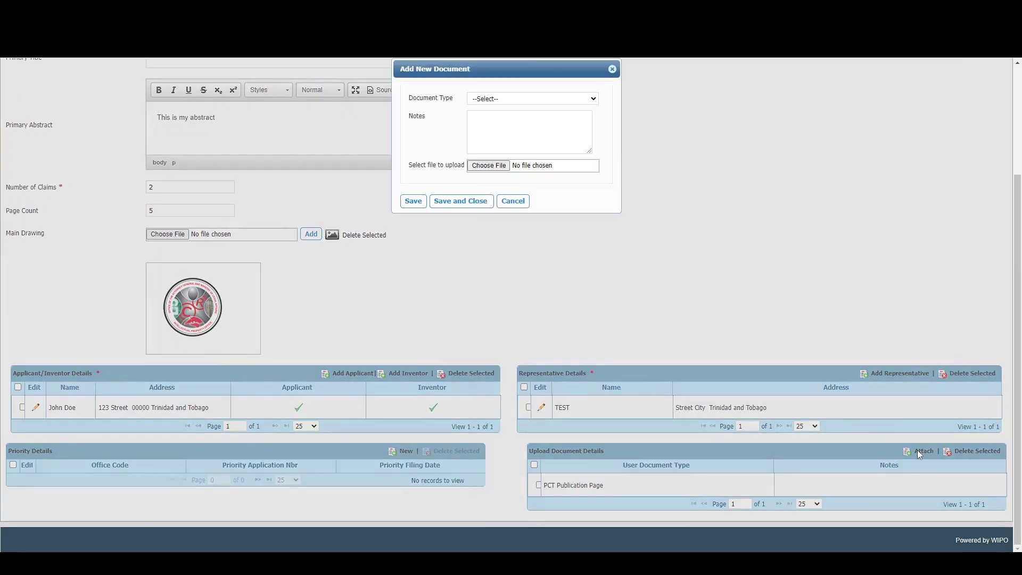
{"action": "left_click", "coordinate": [578, 96]}
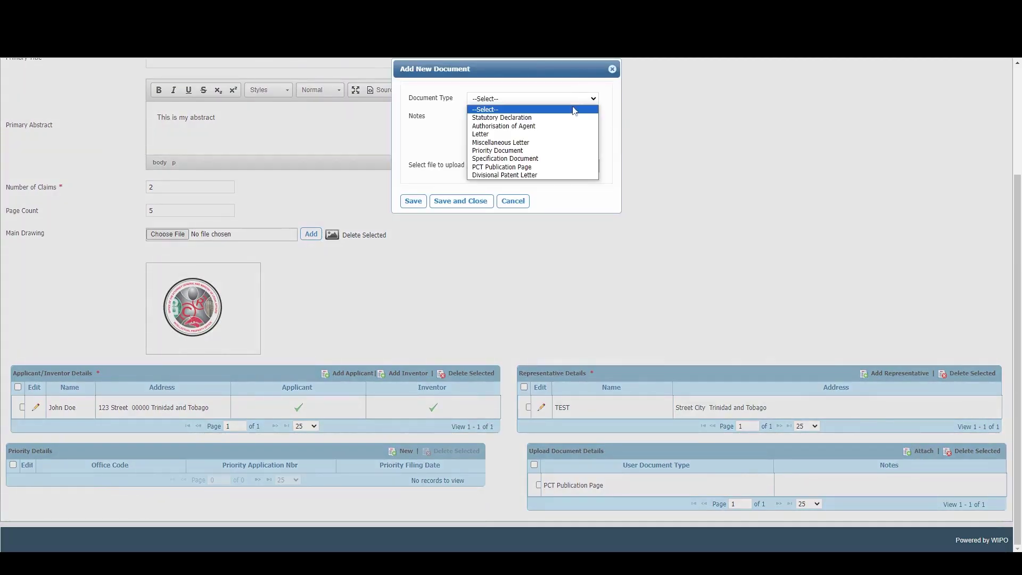
{"action": "left_click", "coordinate": [555, 142]}
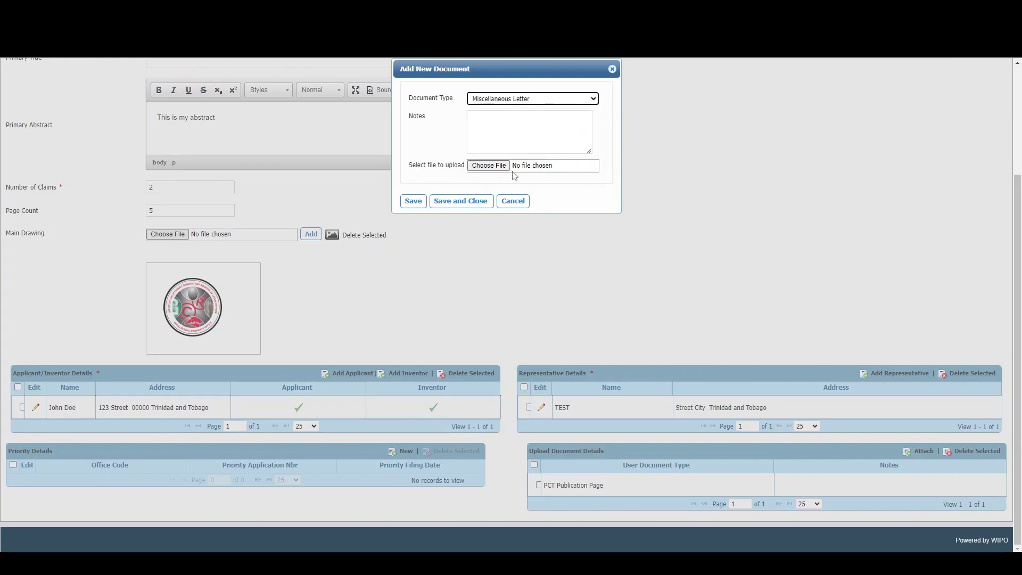
{"action": "left_click", "coordinate": [514, 202]}
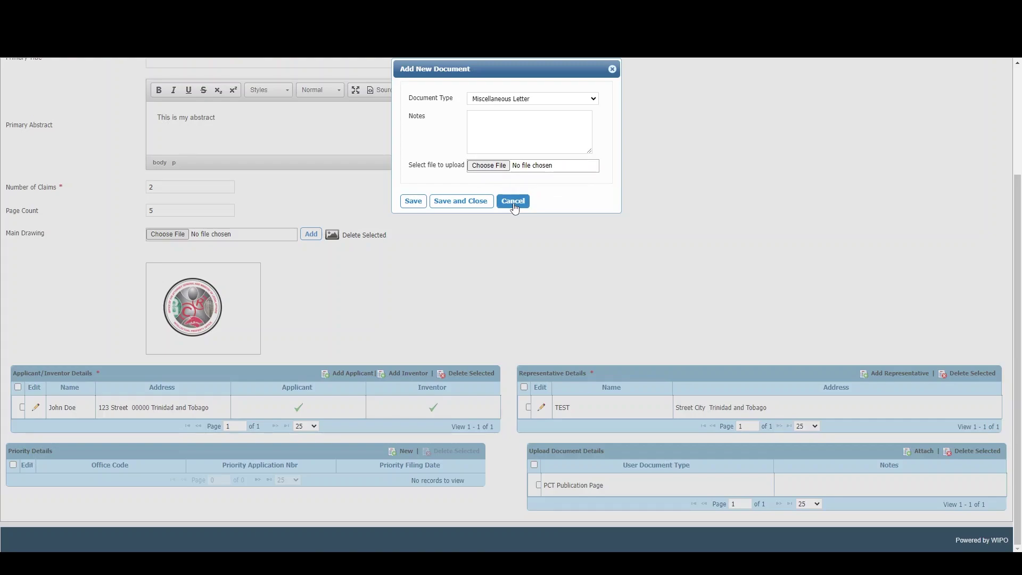
{"action": "left_click", "coordinate": [514, 202]}
{"action": "middle_click", "coordinate": [790, 327]}
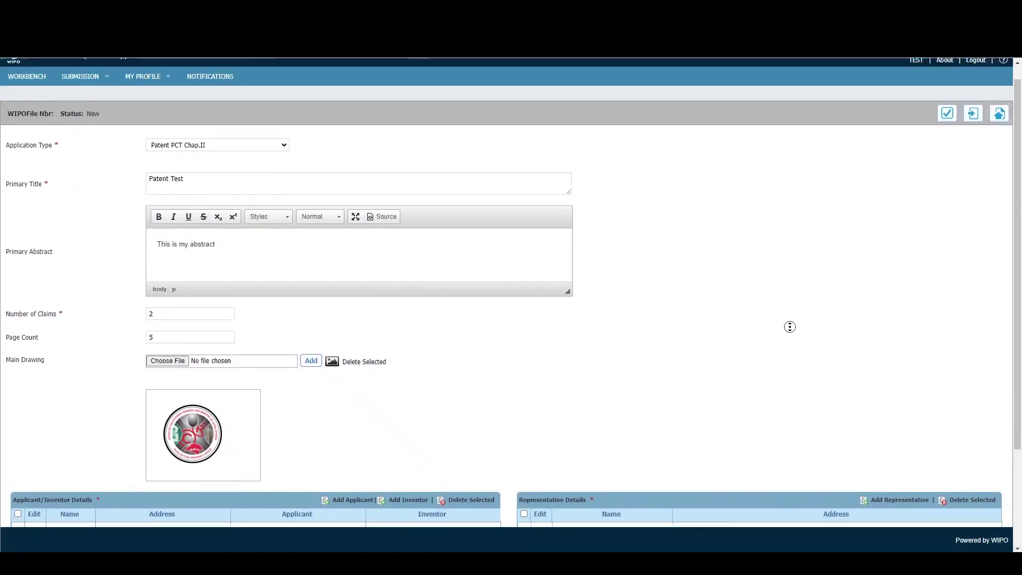
{"action": "middle_click", "coordinate": [923, 132]}
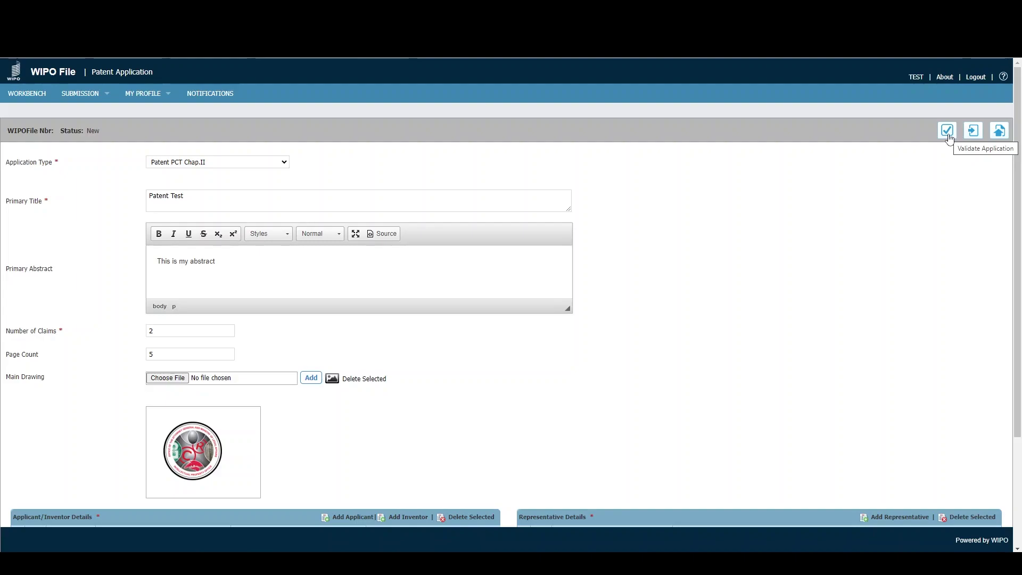
{"action": "left_click", "coordinate": [947, 131]}
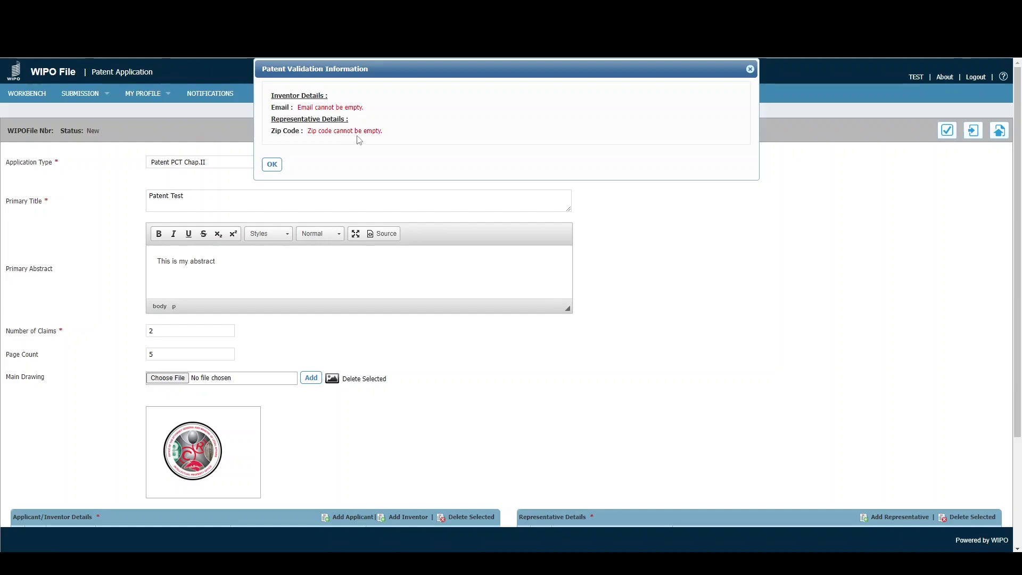
{"action": "left_click", "coordinate": [272, 165]}
{"action": "scroll", "coordinate": [356, 160], "scroll_direction": "down", "scroll_amount": 3}
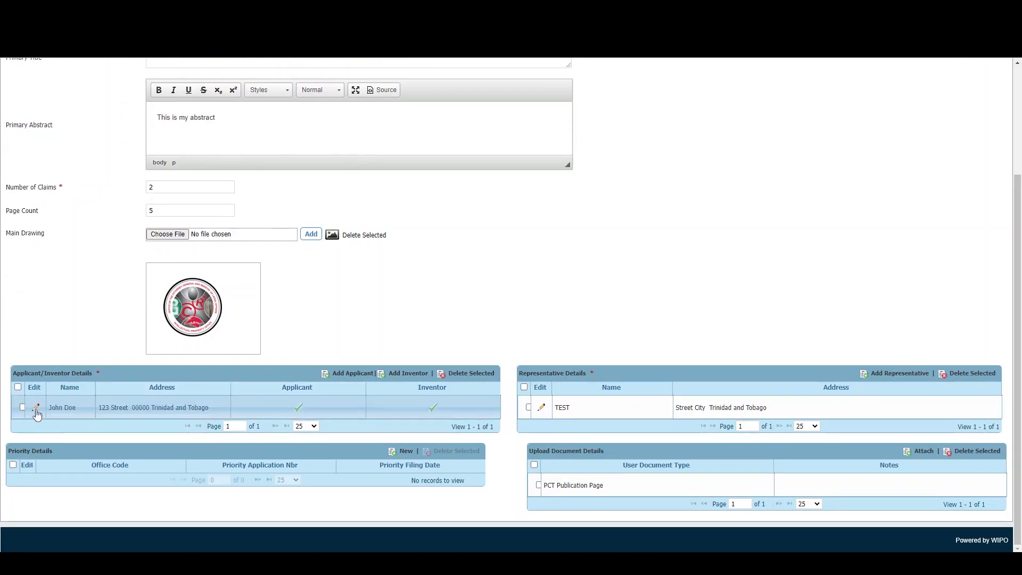
- Fill in the applicant-inventor's missing e-mail address from the suggestion and save
{"action": "left_click", "coordinate": [37, 410]}
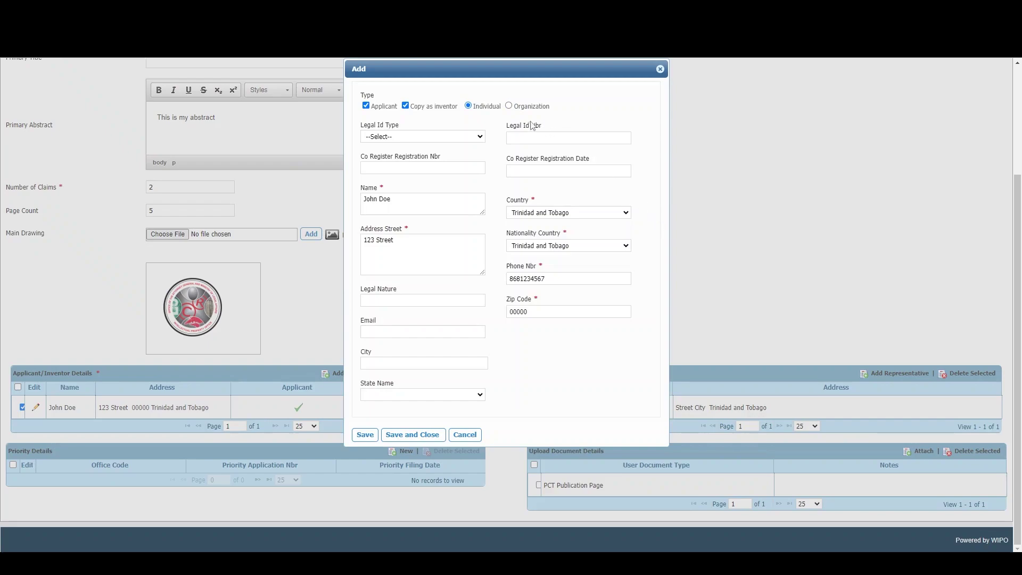
{"action": "left_click", "coordinate": [408, 332]}
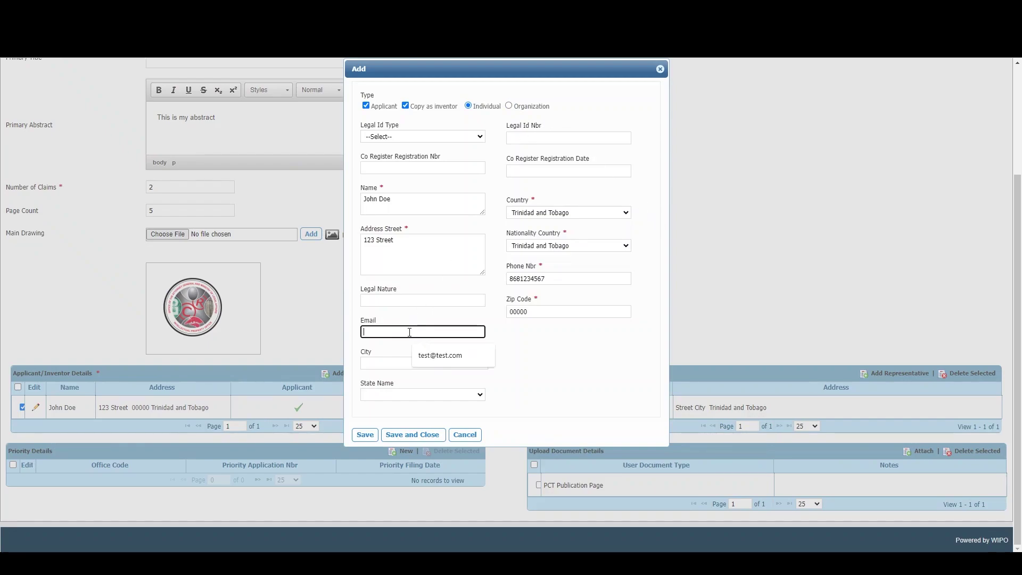
{"action": "left_click", "coordinate": [442, 361]}
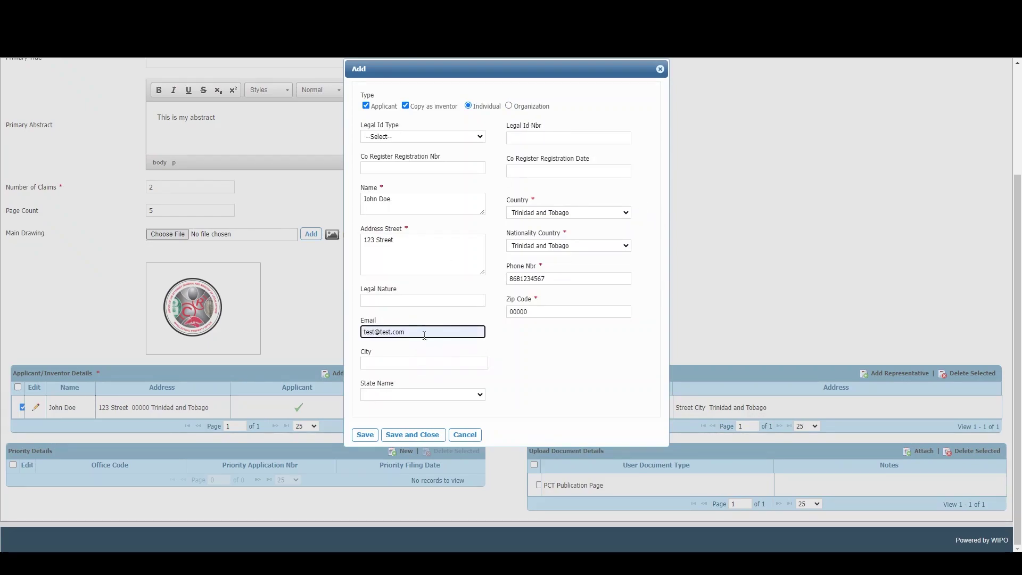
{"action": "left_click", "coordinate": [405, 436]}
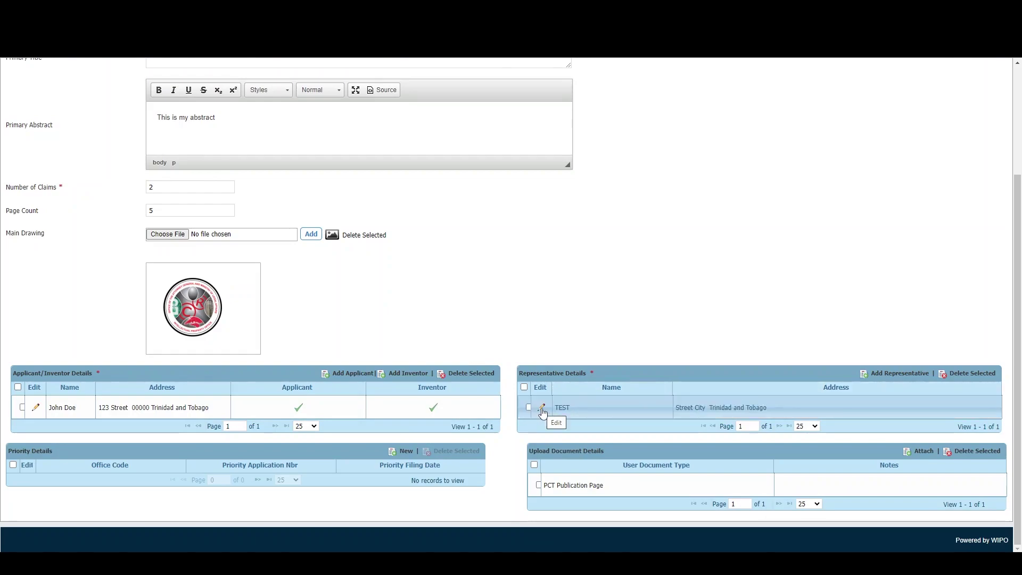
- Give the representative TEST zip code 00000 and save the change
{"action": "left_click", "coordinate": [542, 408]}
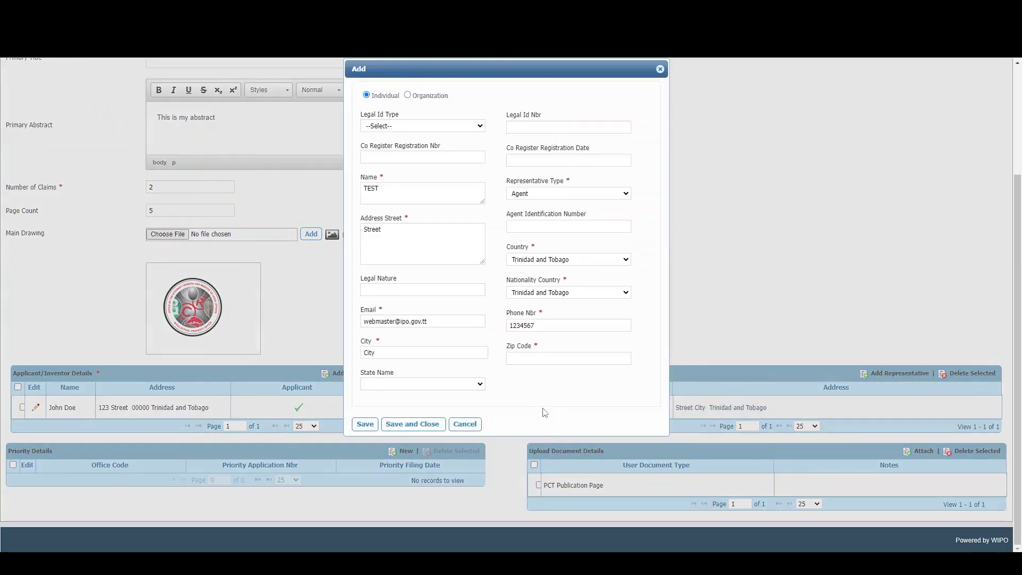
{"action": "left_click", "coordinate": [527, 354]}
{"action": "left_click", "coordinate": [580, 382]}
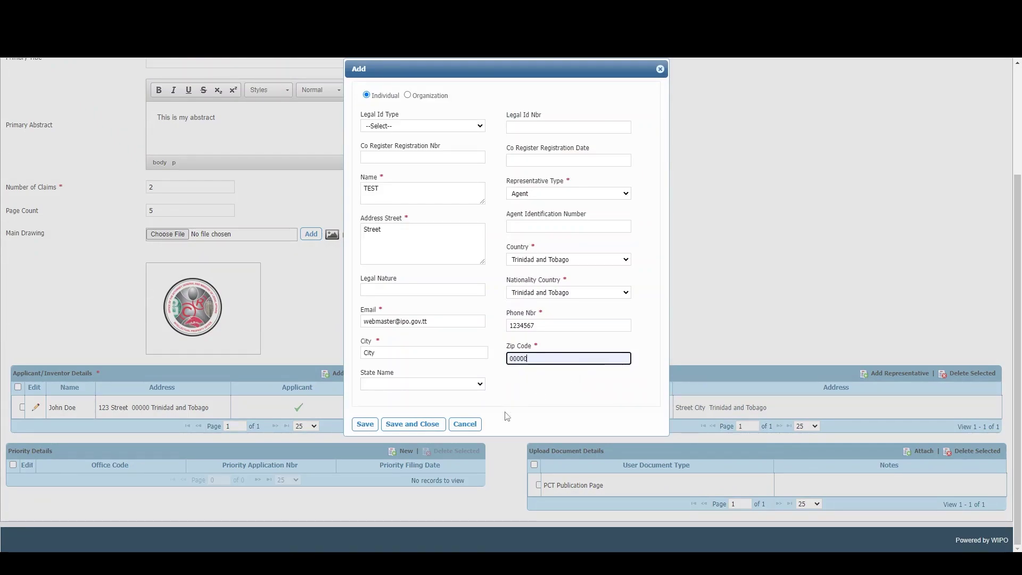
{"action": "left_click", "coordinate": [405, 429]}
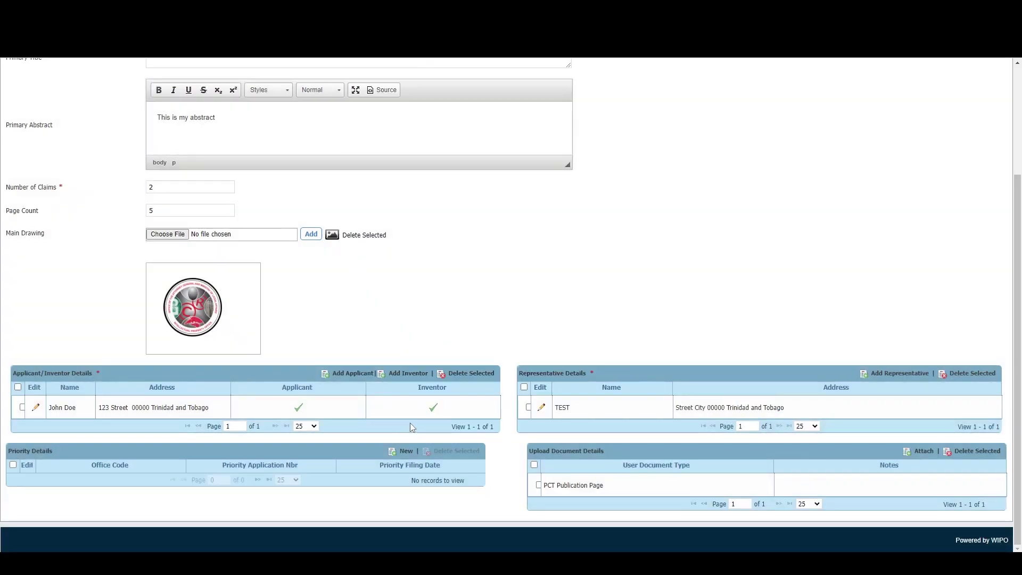
{"action": "scroll", "coordinate": [748, 235], "scroll_direction": "up", "scroll_amount": 3}
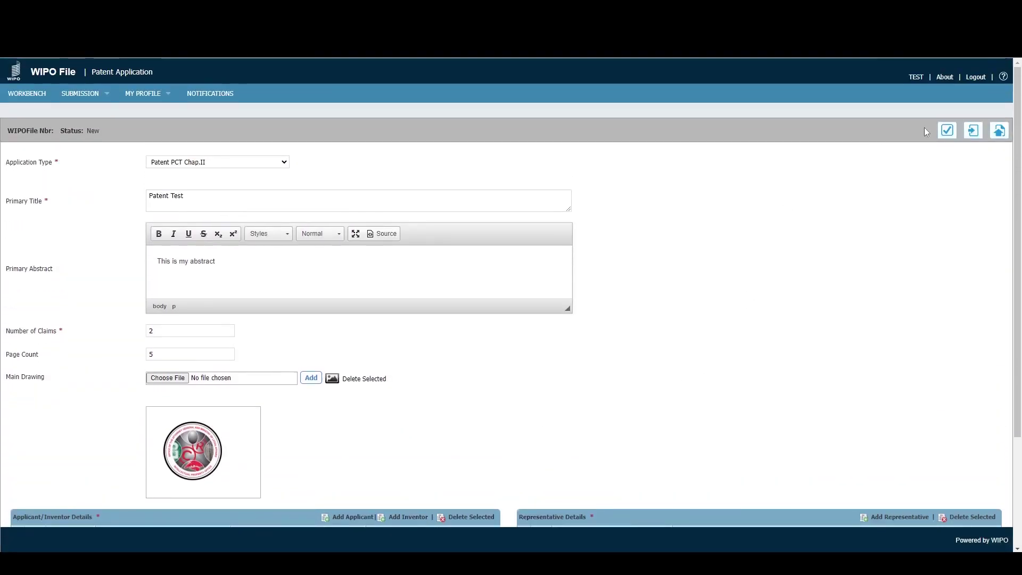
- Re-validate the completed application, accept the success message, and save it as a Draft with a WIPOFile number
{"action": "left_click", "coordinate": [946, 138]}
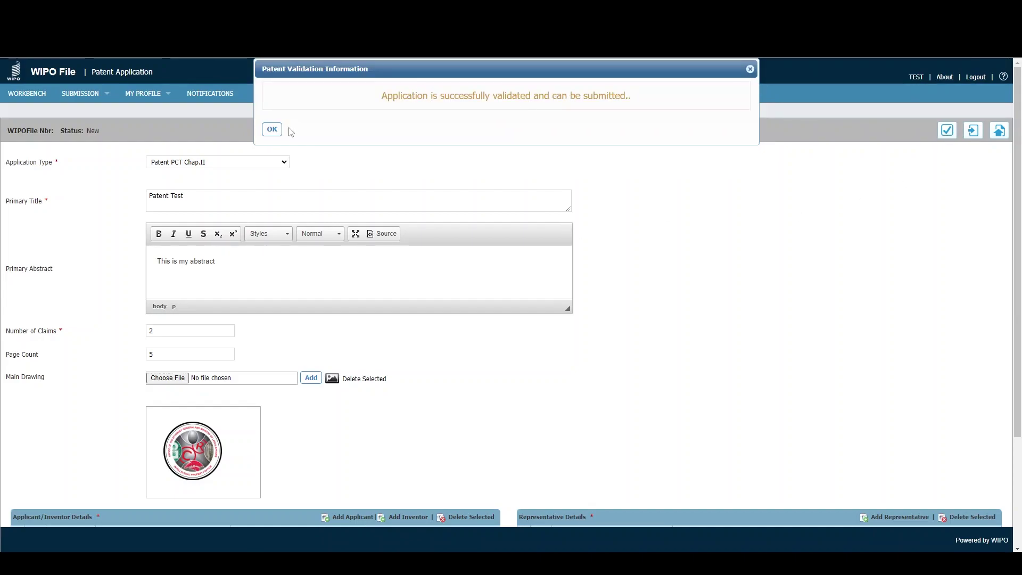
{"action": "left_click", "coordinate": [272, 129]}
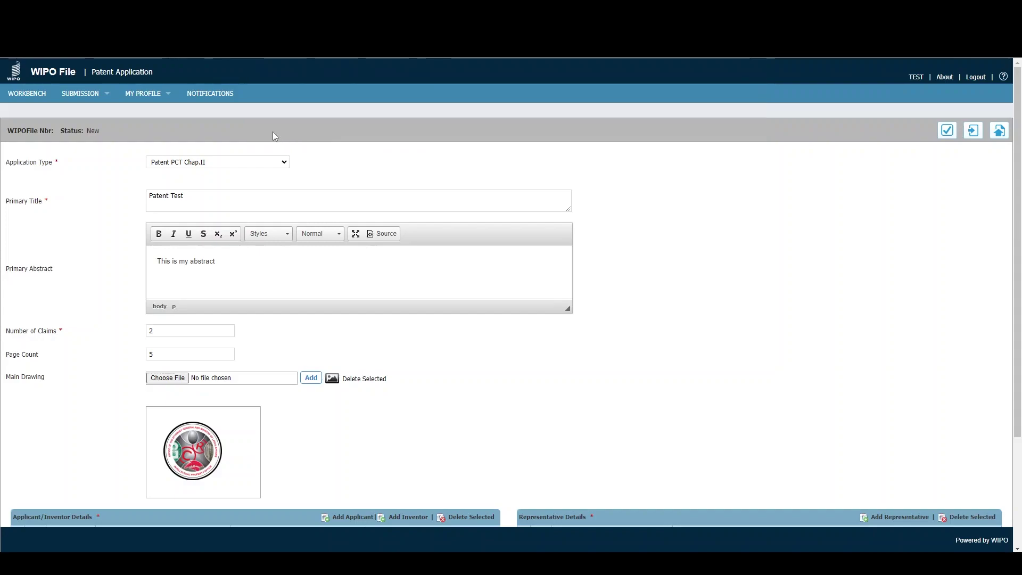
{"action": "left_click", "coordinate": [974, 133]}
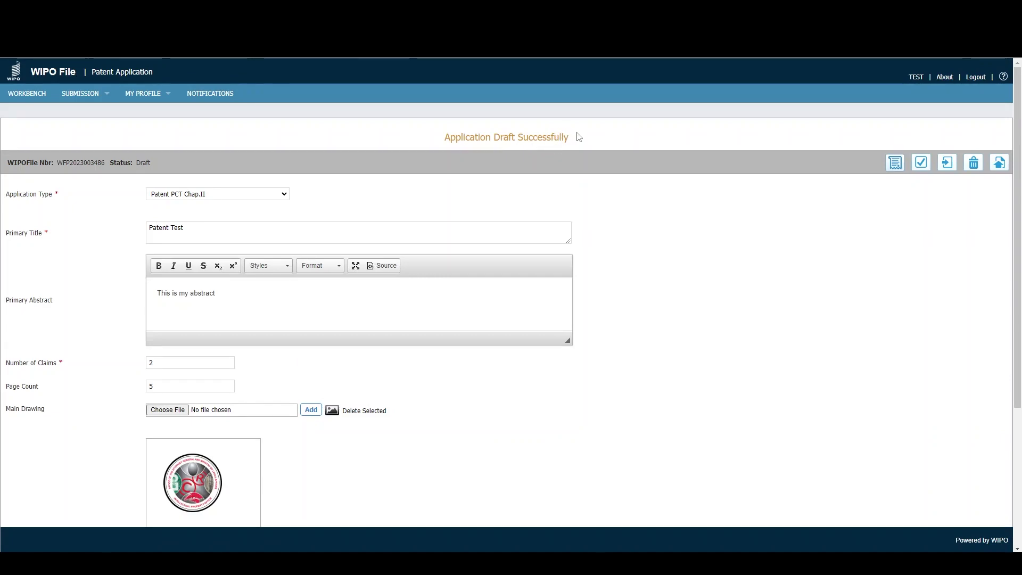
{"action": "left_click", "coordinate": [34, 95]}
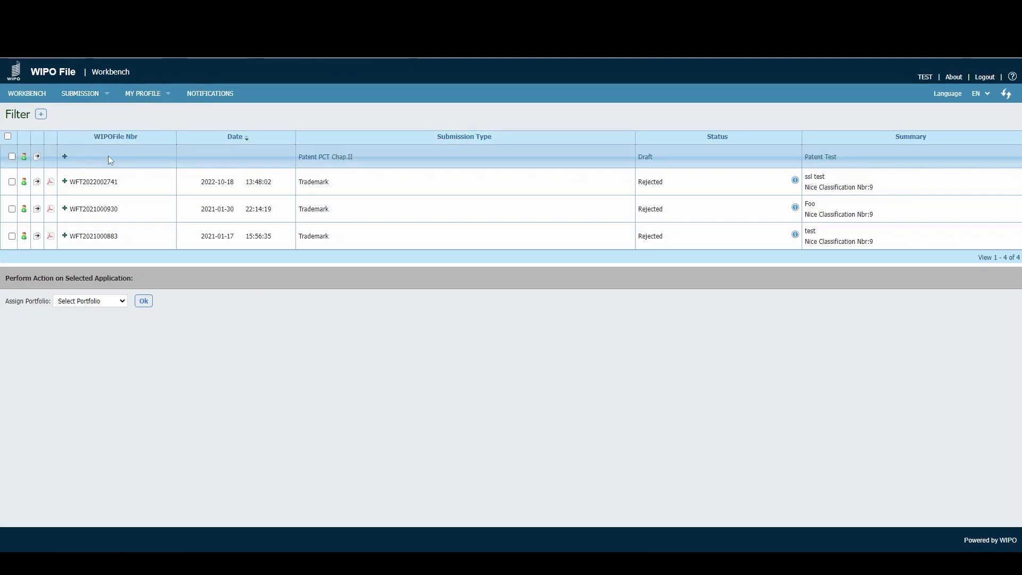
{"action": "left_click", "coordinate": [108, 155]}
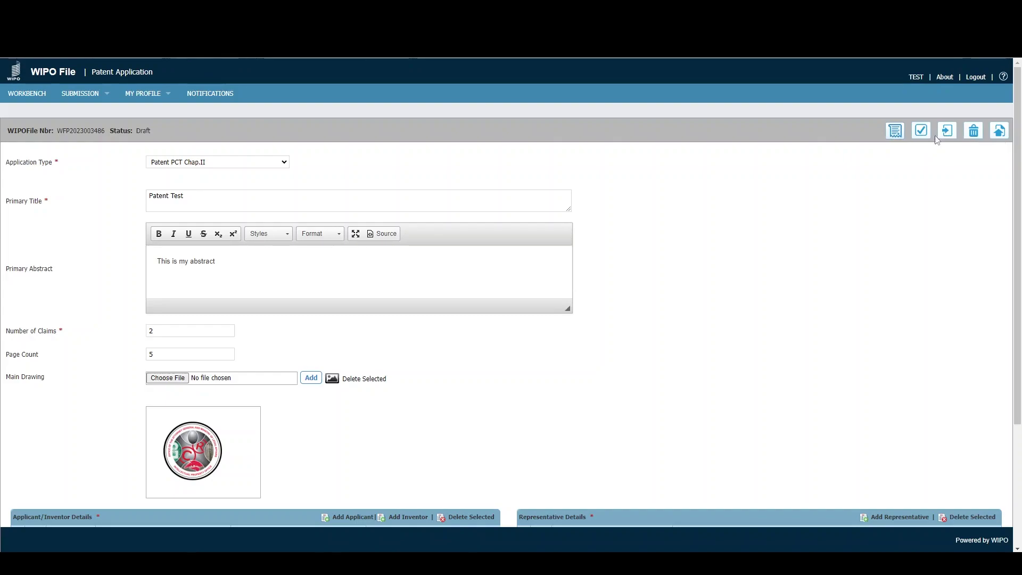
- Submit the Patent Test application and confirm the Application Submitted Successfully message
{"action": "left_click", "coordinate": [999, 132]}
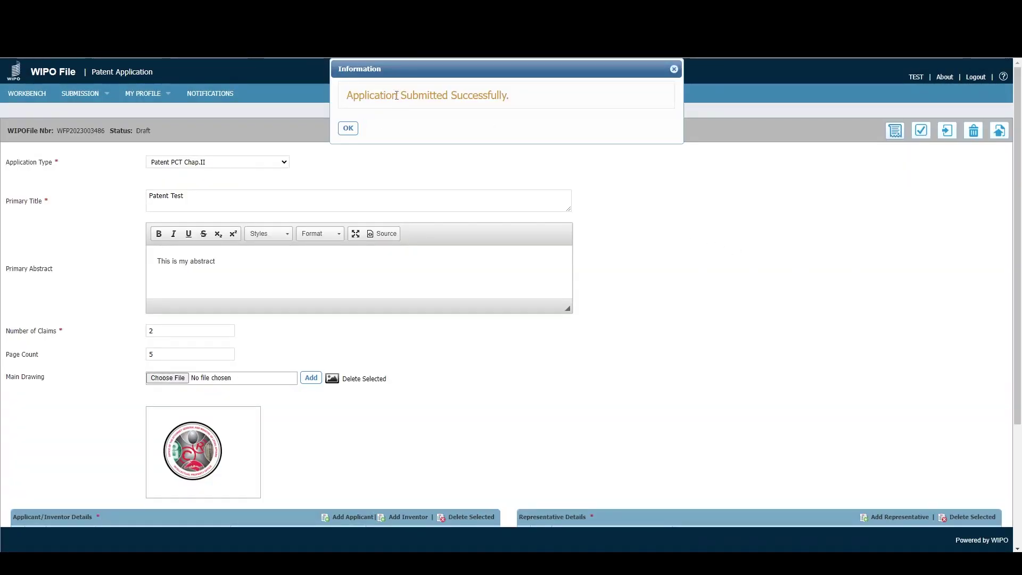
{"action": "left_click", "coordinate": [348, 128]}
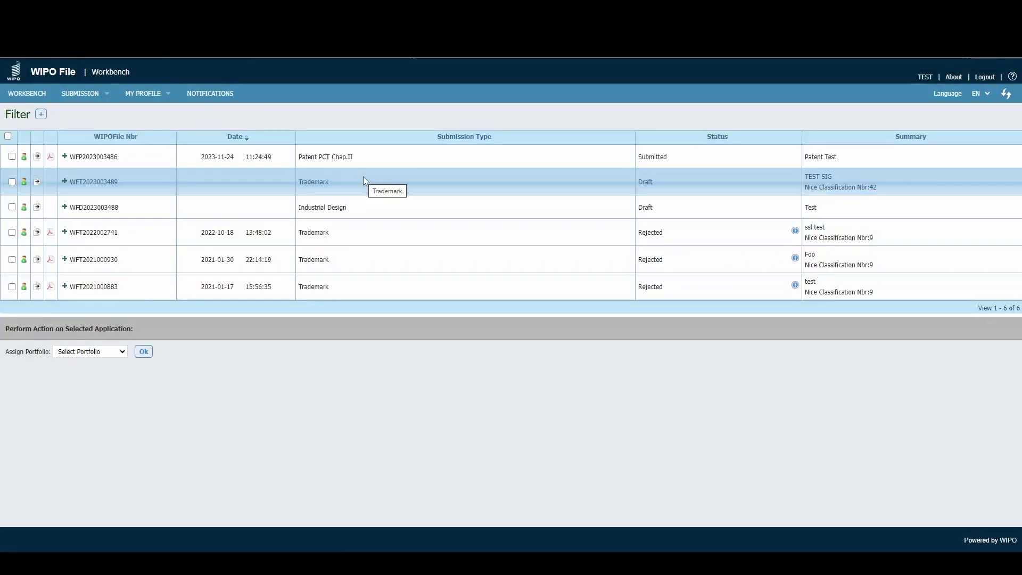